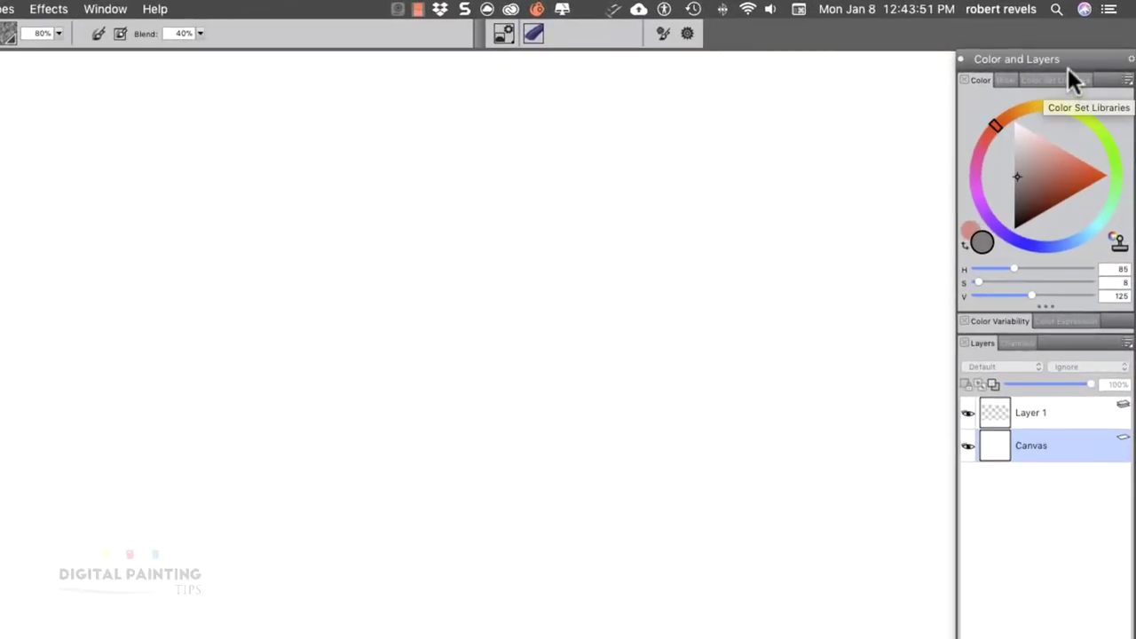
Show the Mixer pad and drag its tab onto the canvas as a floating panel.
click(1006, 79)
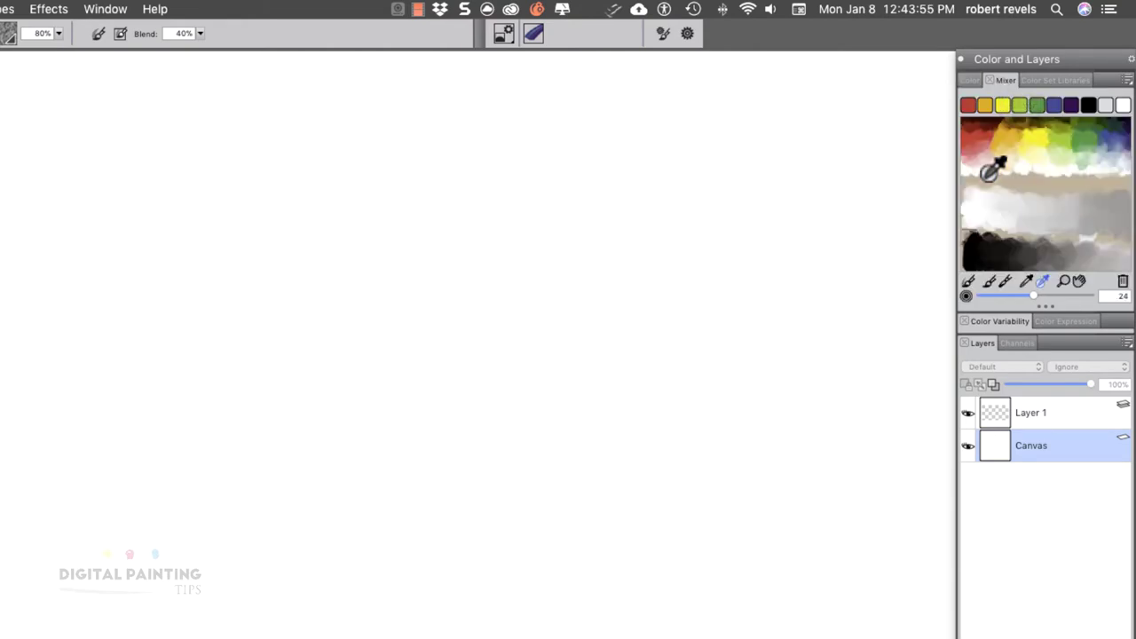
drag(1005, 79, 158, 165)
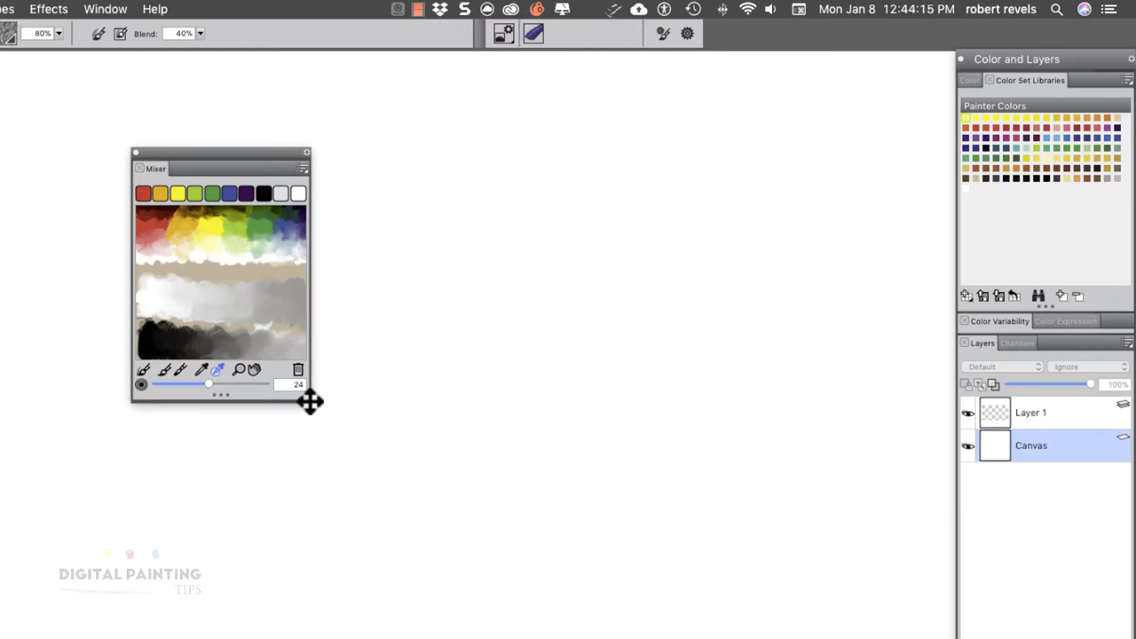
Widen the Mixer panel, move it to the top-left, and drag its bottom edge down.
drag(308, 399, 1114, 393)
drag(764, 155, 407, 100)
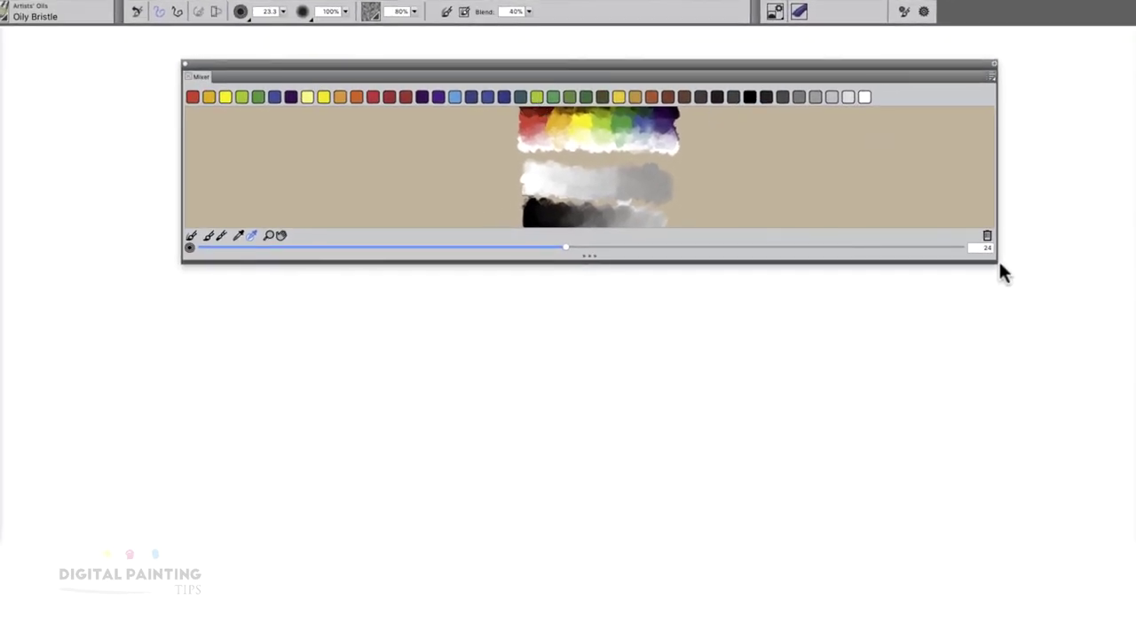
drag(997, 264, 878, 256)
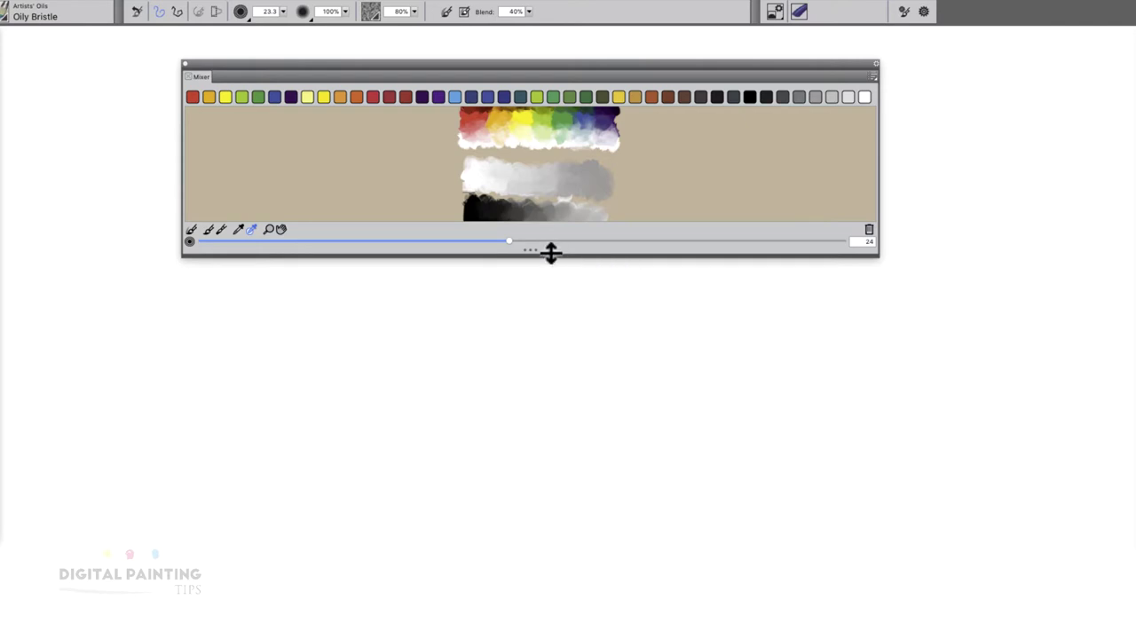
drag(551, 251, 551, 395)
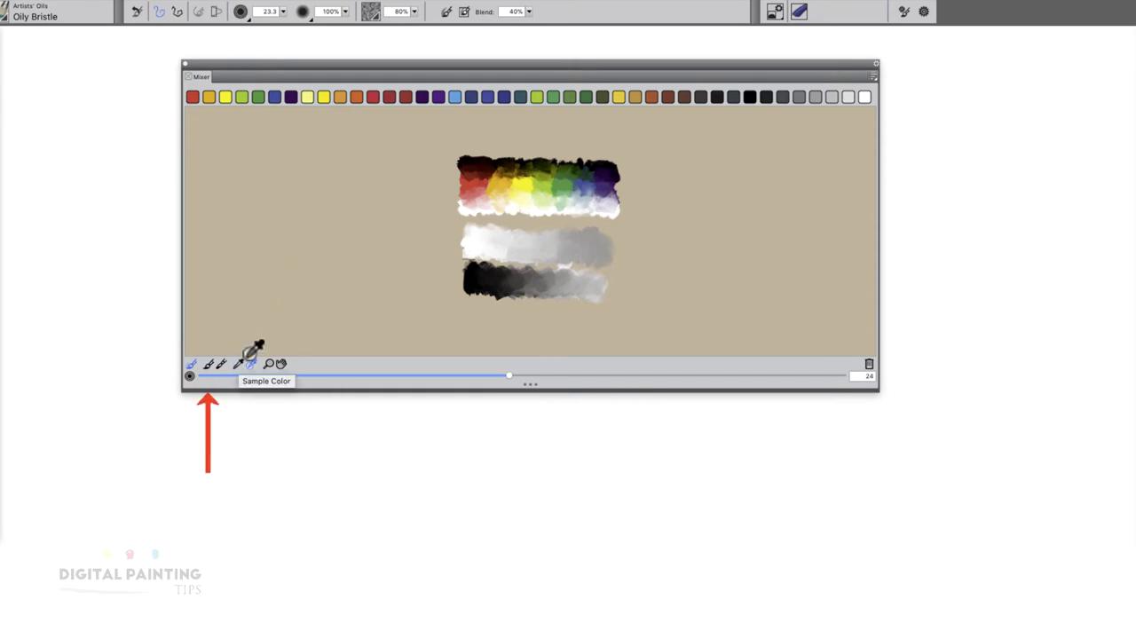
Brush a dark red patch and orange strokes on the pad's right, with a whitish dab.
click(405, 98)
mouse_move(755, 194)
mouse_down()
mouse_move(731, 228)
mouse_move(766, 220)
mouse_move(774, 246)
mouse_move(758, 260)
mouse_move(760, 224)
mouse_up()
click(671, 96)
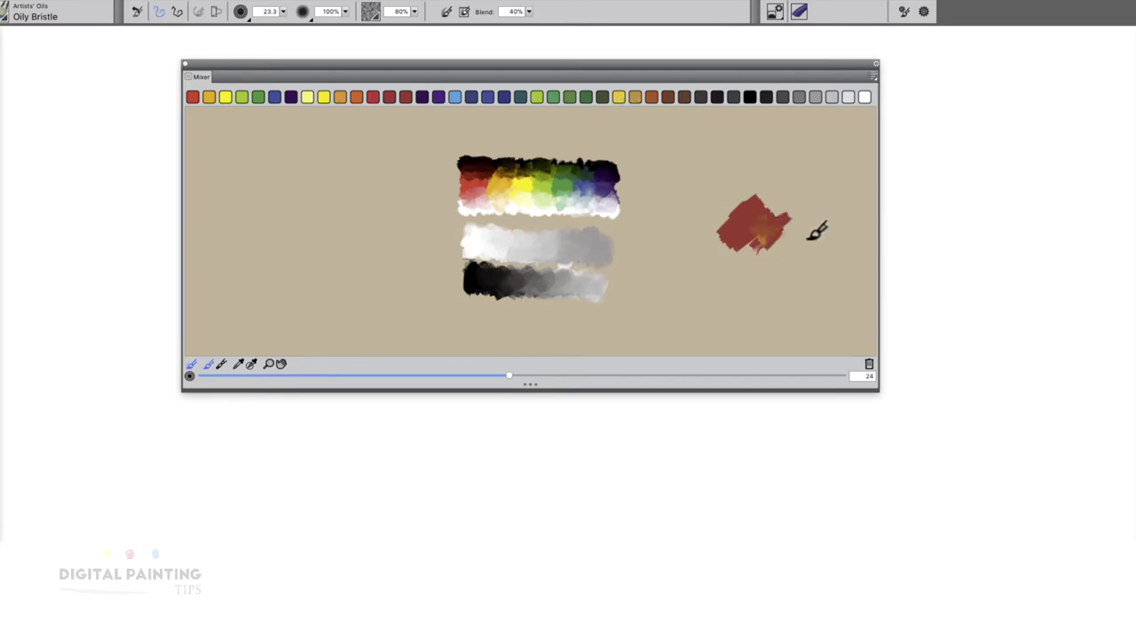
drag(801, 259, 769, 301)
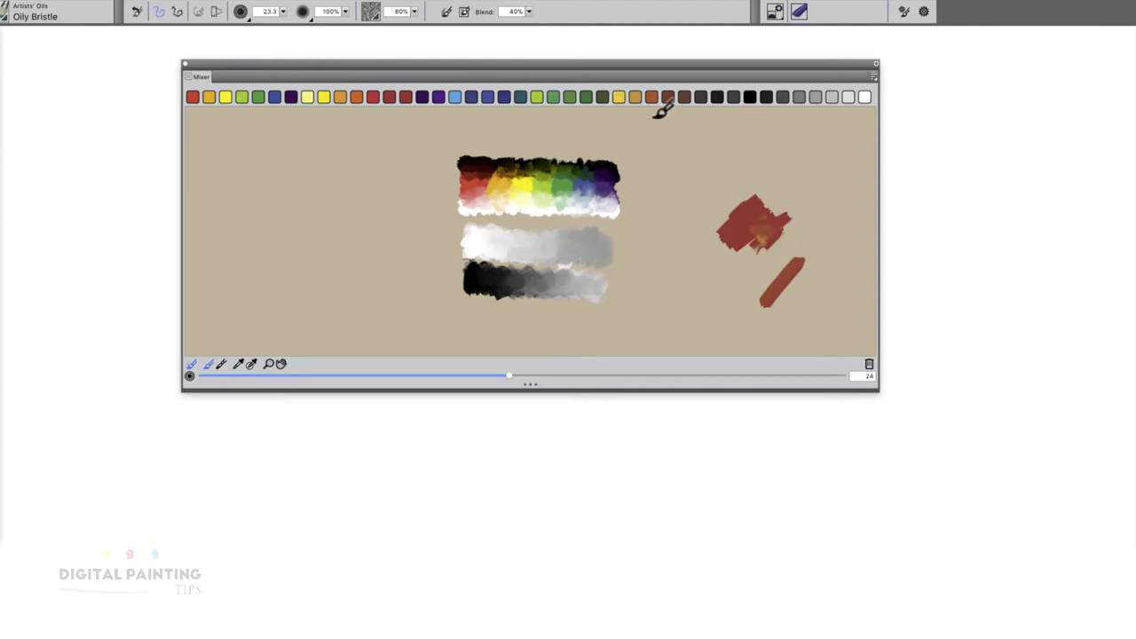
drag(802, 256, 806, 316)
drag(711, 280, 733, 310)
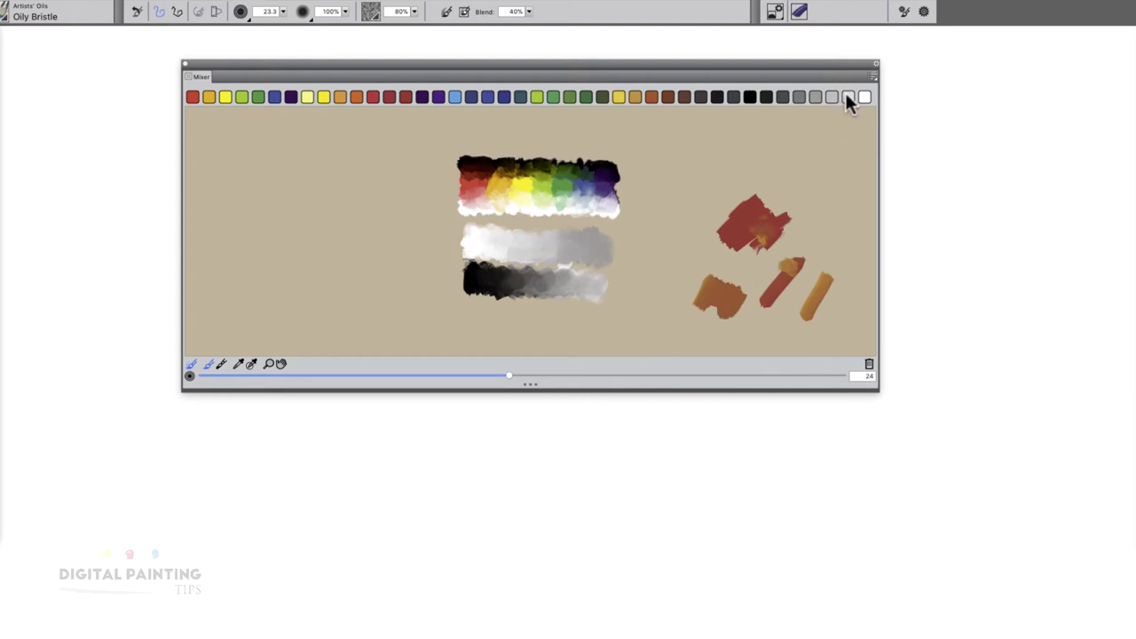
mouse_move(724, 264)
mouse_down()
mouse_move(715, 291)
mouse_move(705, 280)
mouse_move(717, 256)
mouse_up()
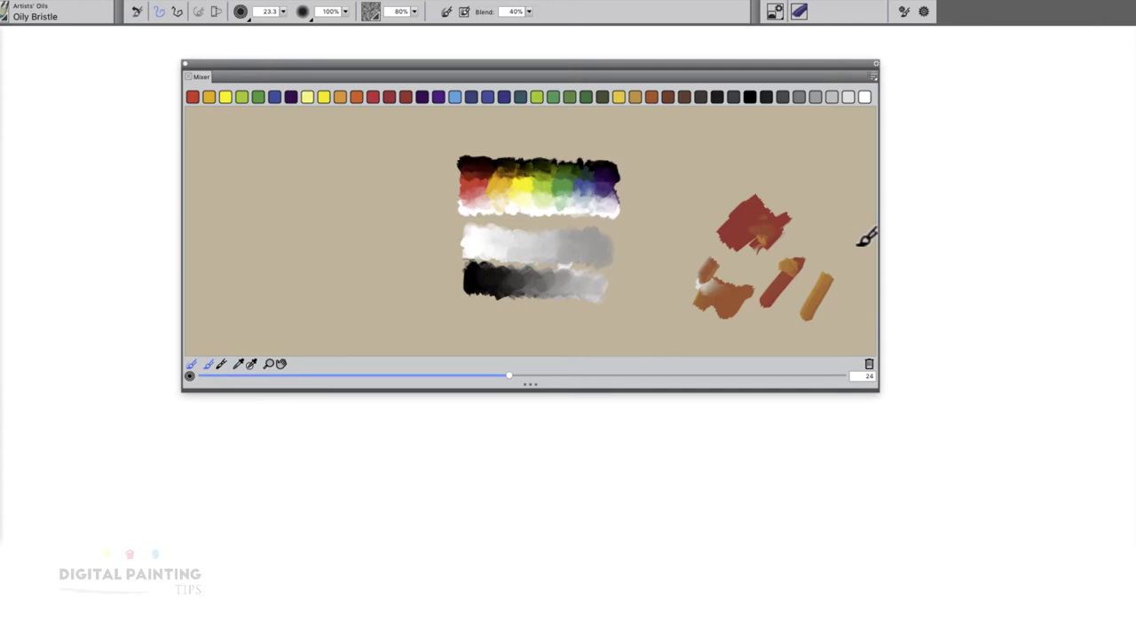
Dab pale grey beside the red patch and switch off Dirty Brush Mode.
click(834, 98)
mouse_move(834, 213)
mouse_down()
mouse_move(795, 238)
mouse_move(750, 224)
mouse_move(763, 245)
mouse_up()
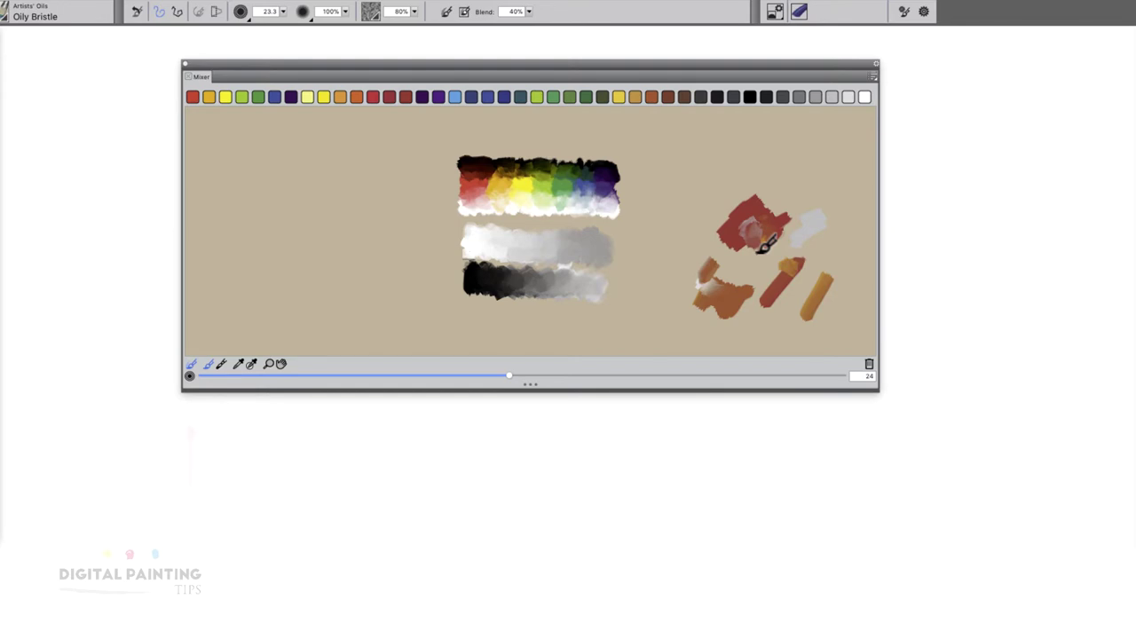
click(192, 364)
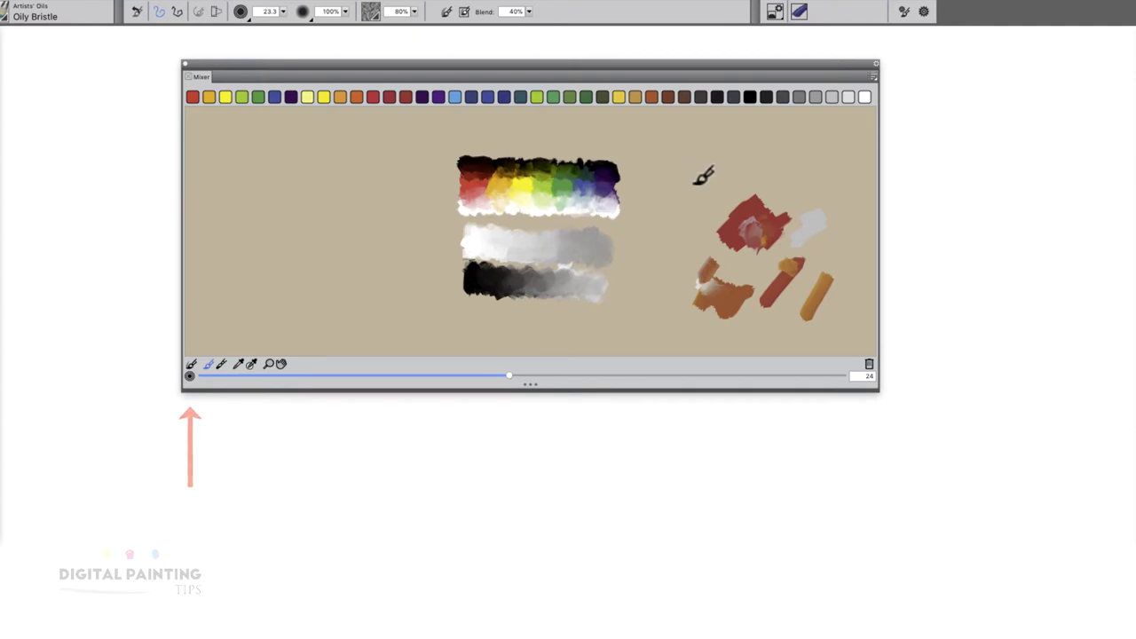
Brush a broad red diagonal stroke, then add a light grey dab and white strokes beside it.
drag(706, 173, 666, 238)
mouse_move(716, 183)
mouse_down()
mouse_move(683, 229)
mouse_move(723, 169)
mouse_move(680, 240)
mouse_move(723, 180)
mouse_move(674, 221)
mouse_move(713, 163)
mouse_move(662, 224)
mouse_move(725, 172)
mouse_move(737, 176)
mouse_move(705, 249)
mouse_up()
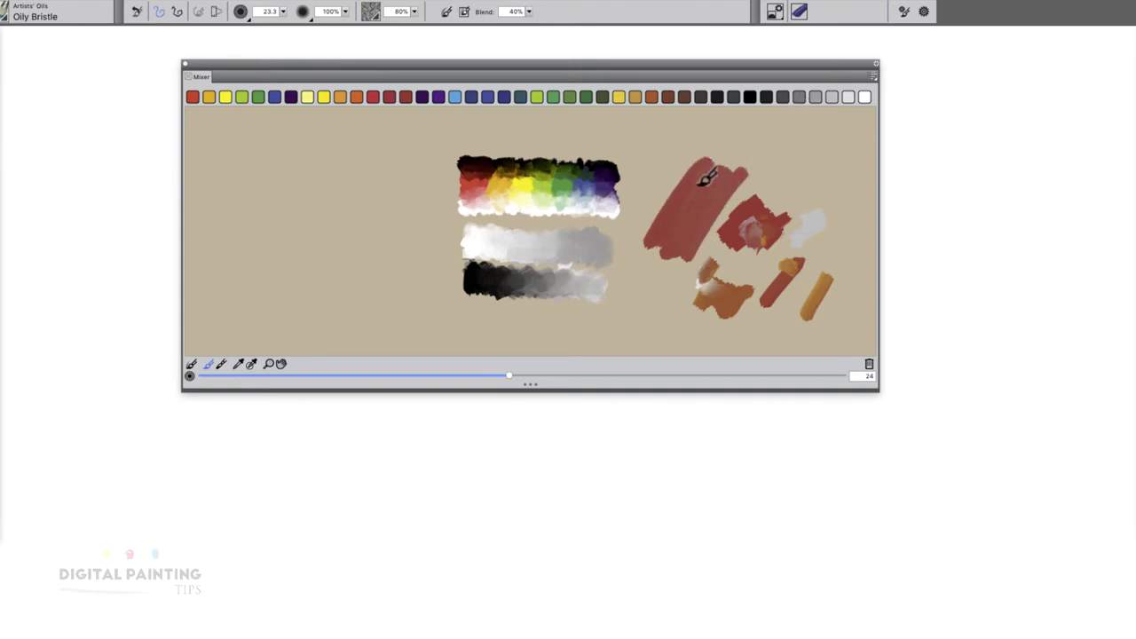
mouse_move(710, 167)
mouse_down()
mouse_move(697, 205)
mouse_move(710, 169)
mouse_move(703, 183)
mouse_move(722, 177)
mouse_move(698, 173)
mouse_move(716, 161)
mouse_move(721, 182)
mouse_up()
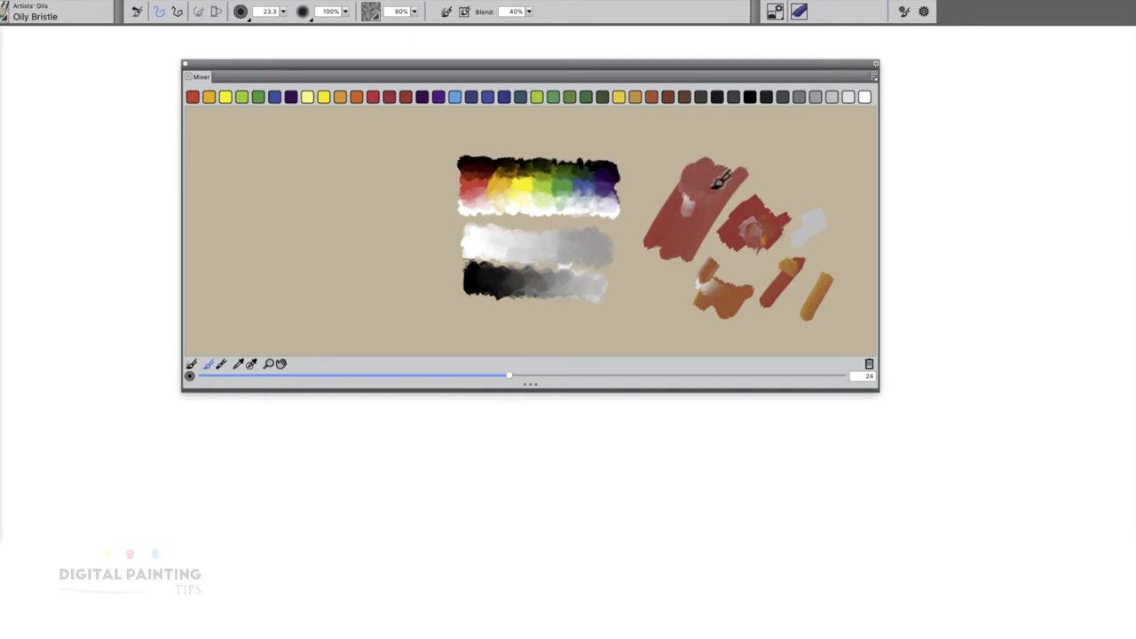
drag(812, 148, 792, 187)
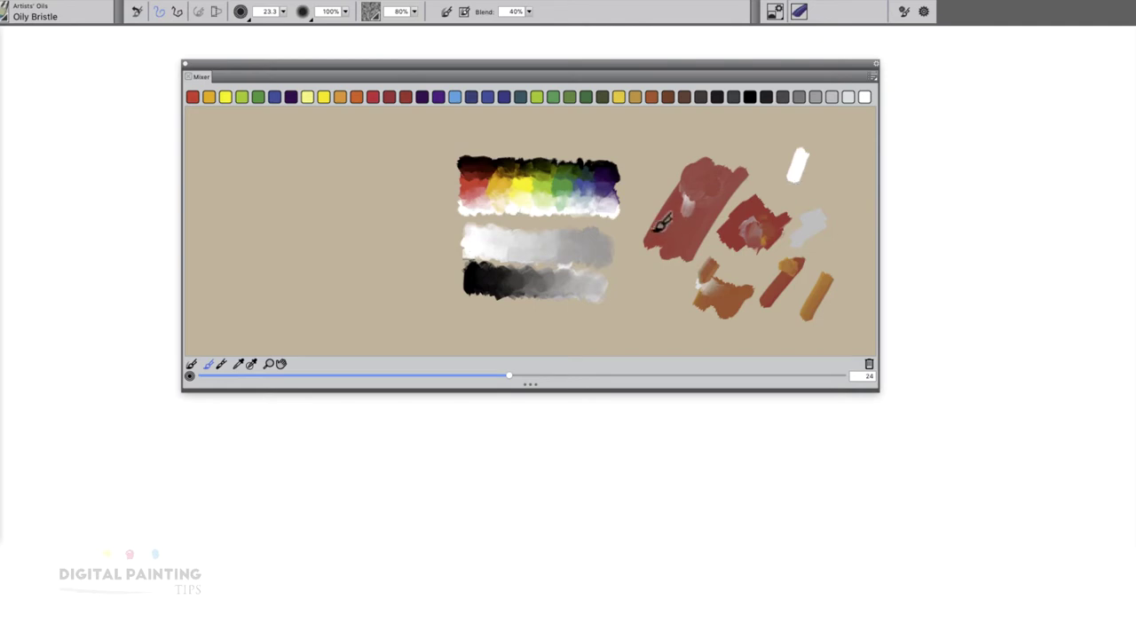
drag(653, 209, 653, 237)
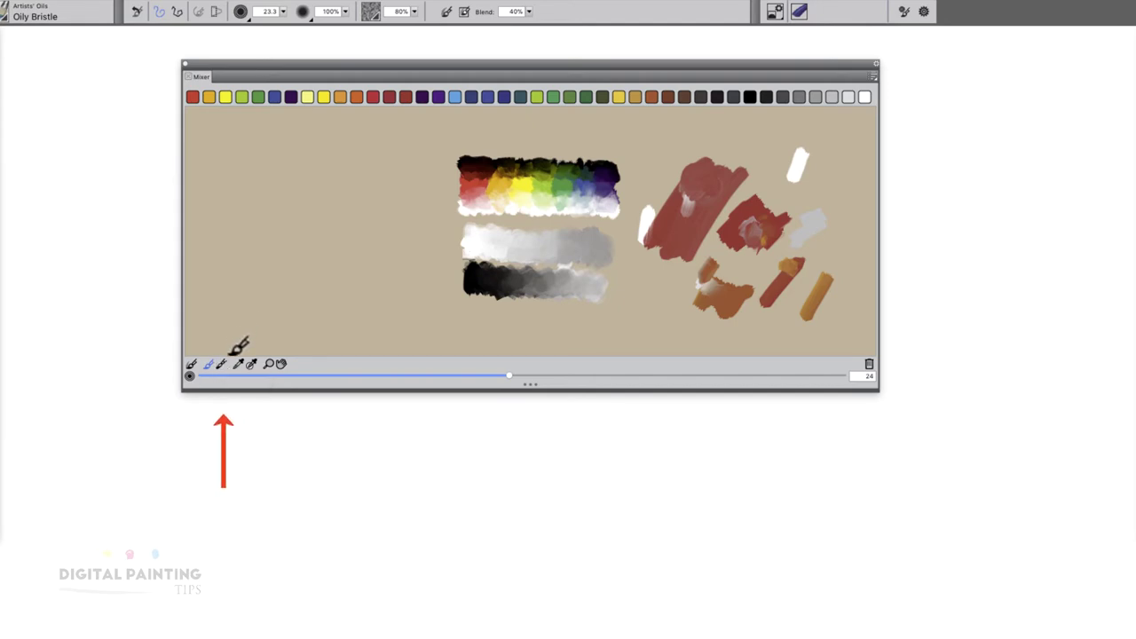
Blend the white patch into pink with Mix Color, then stir in a yellow dab for cream.
key(super)
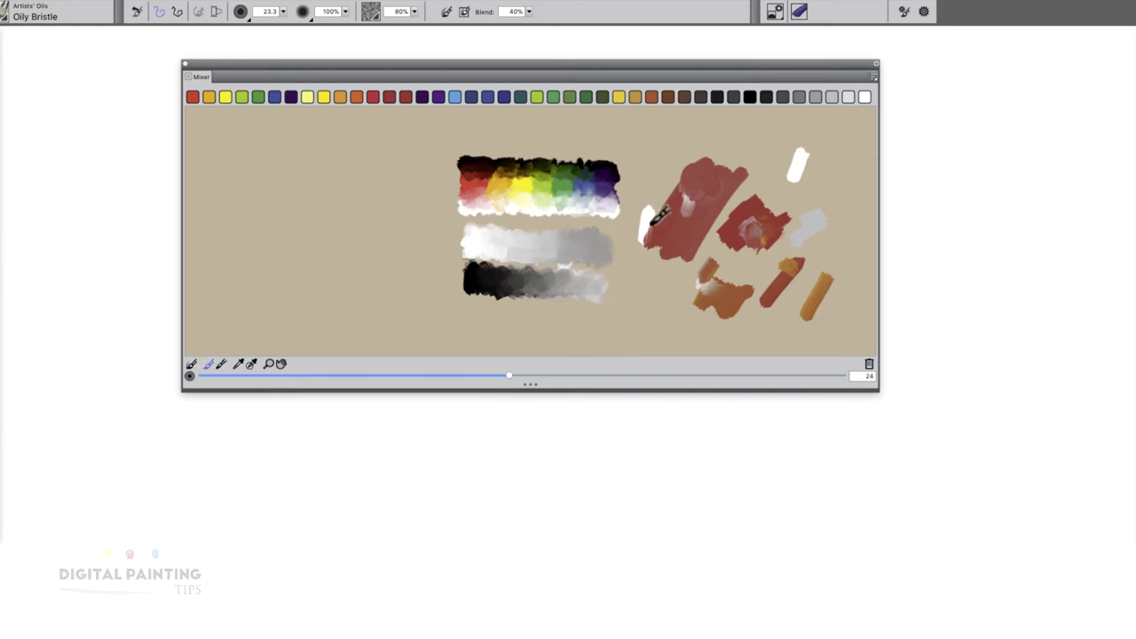
key(ctrl)
drag(654, 222, 664, 204)
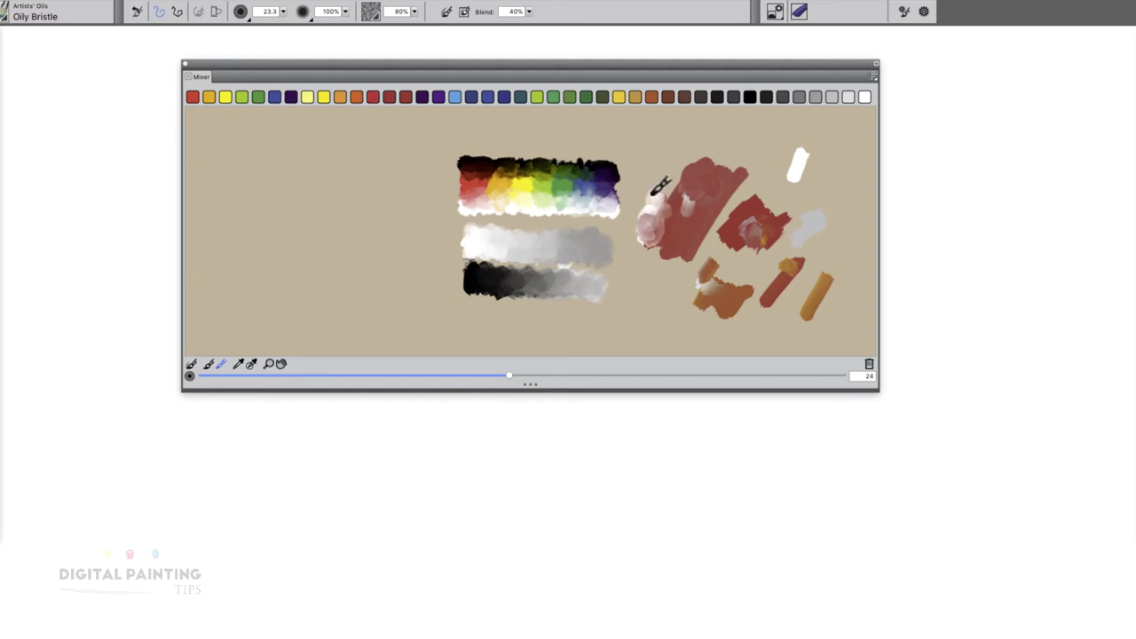
click(619, 98)
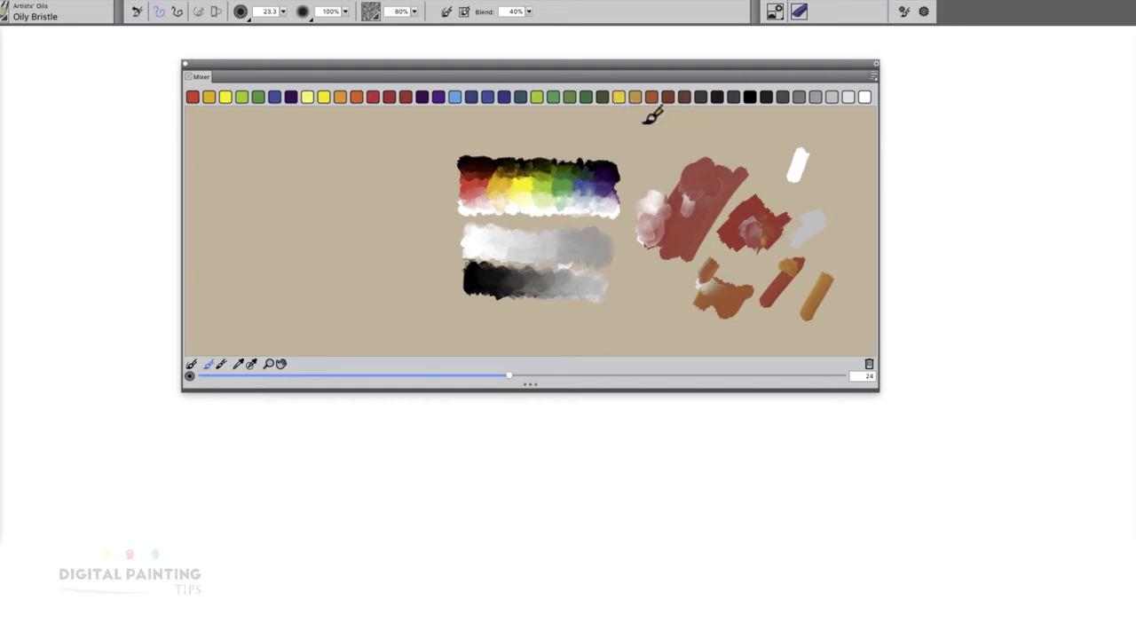
click(658, 195)
key(m)
mouse_move(655, 203)
mouse_down()
mouse_move(657, 191)
mouse_move(661, 208)
mouse_up()
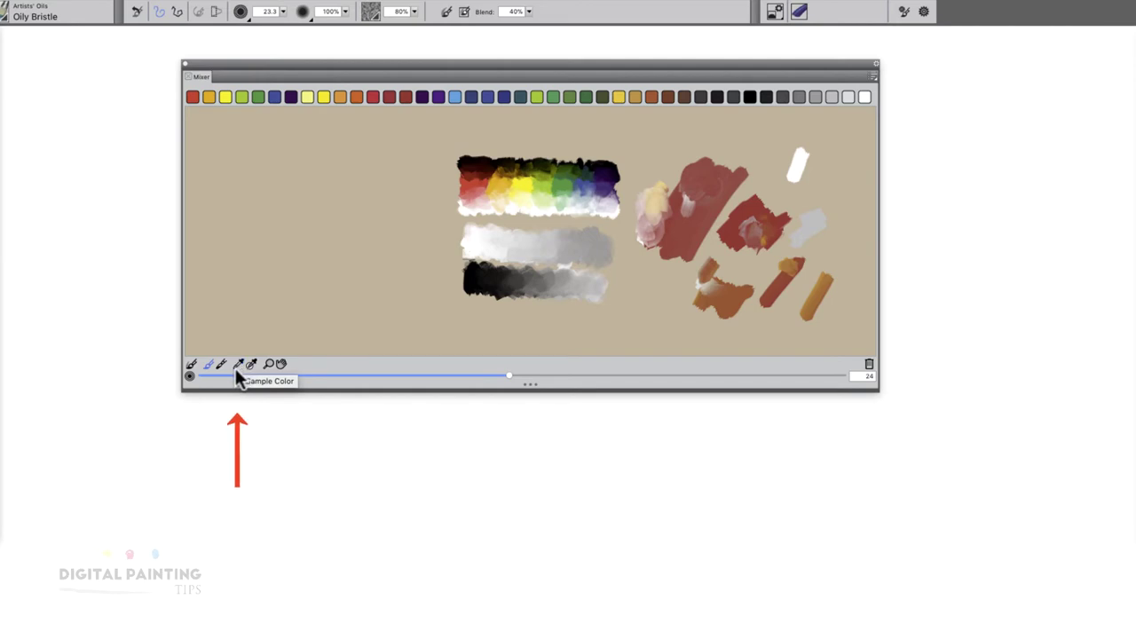
Sample pale yellow from the mixer pad and paint a swath on the canvas below.
key(alt)
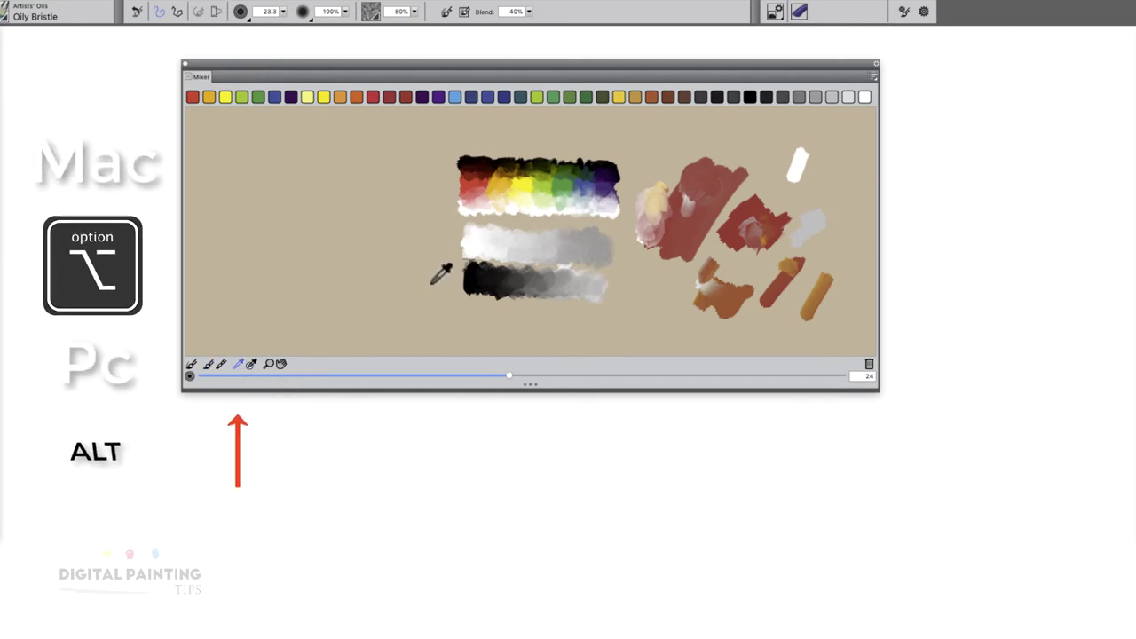
click(240, 365)
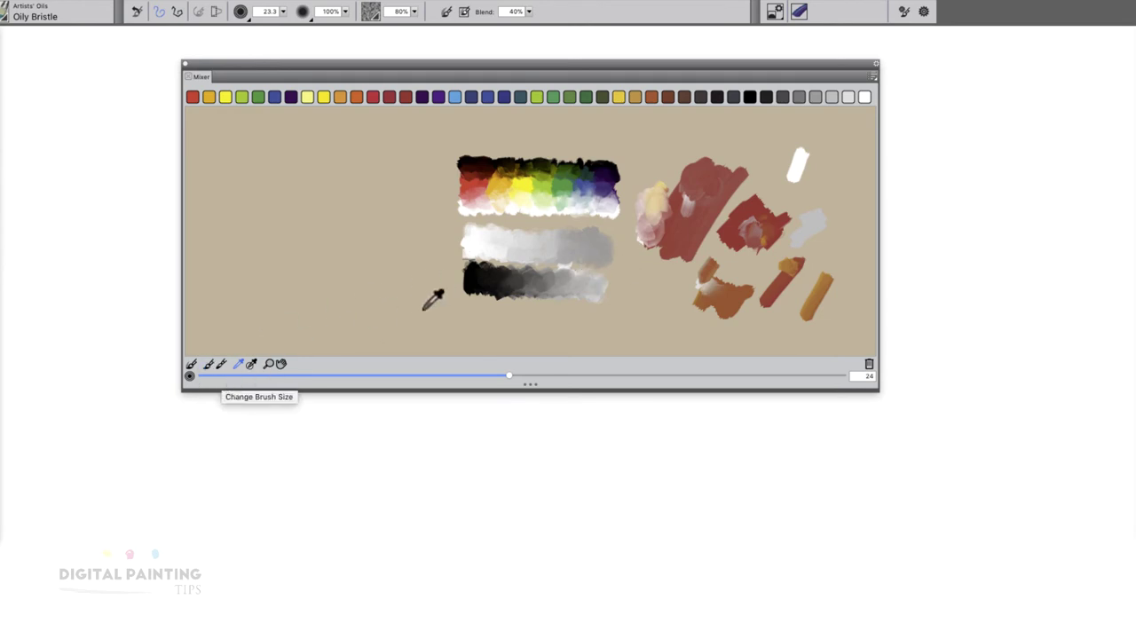
click(207, 364)
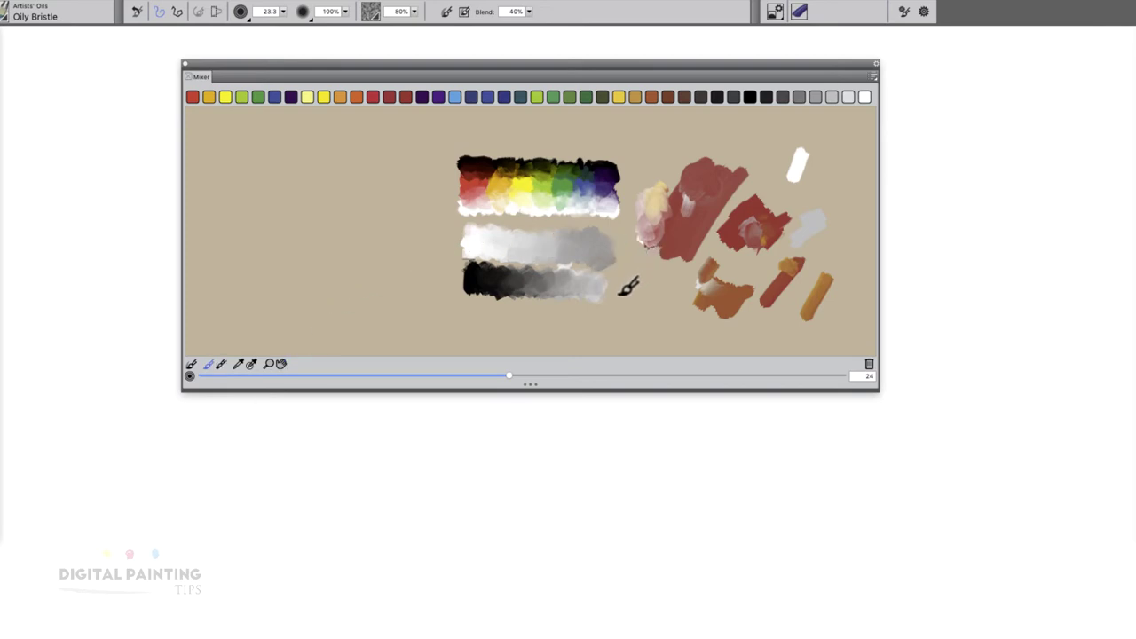
key(alt)
mouse_move(748, 517)
mouse_down()
mouse_move(701, 543)
mouse_move(728, 542)
mouse_move(731, 592)
mouse_move(812, 524)
mouse_up()
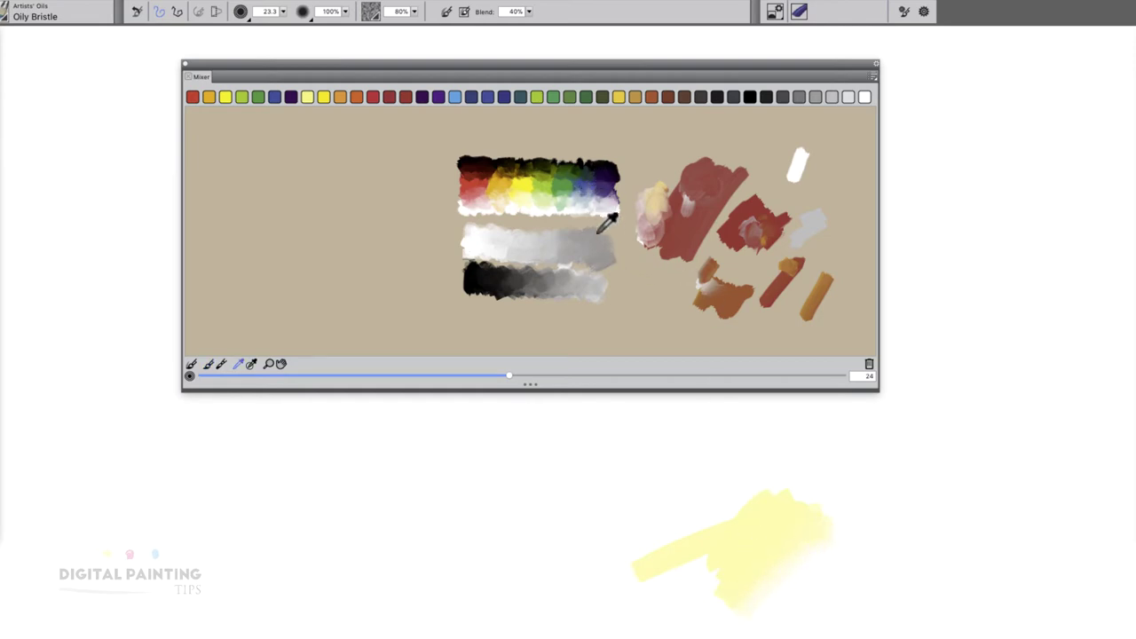
Sample red-brown and bright yellow from the pad and paint crossing strokes over the swath.
alt+click(609, 279)
mouse_move(844, 538)
mouse_down()
mouse_move(874, 552)
mouse_move(867, 568)
mouse_move(822, 574)
mouse_move(879, 491)
mouse_move(860, 487)
mouse_move(757, 560)
mouse_up()
alt+click(768, 209)
drag(908, 541, 817, 615)
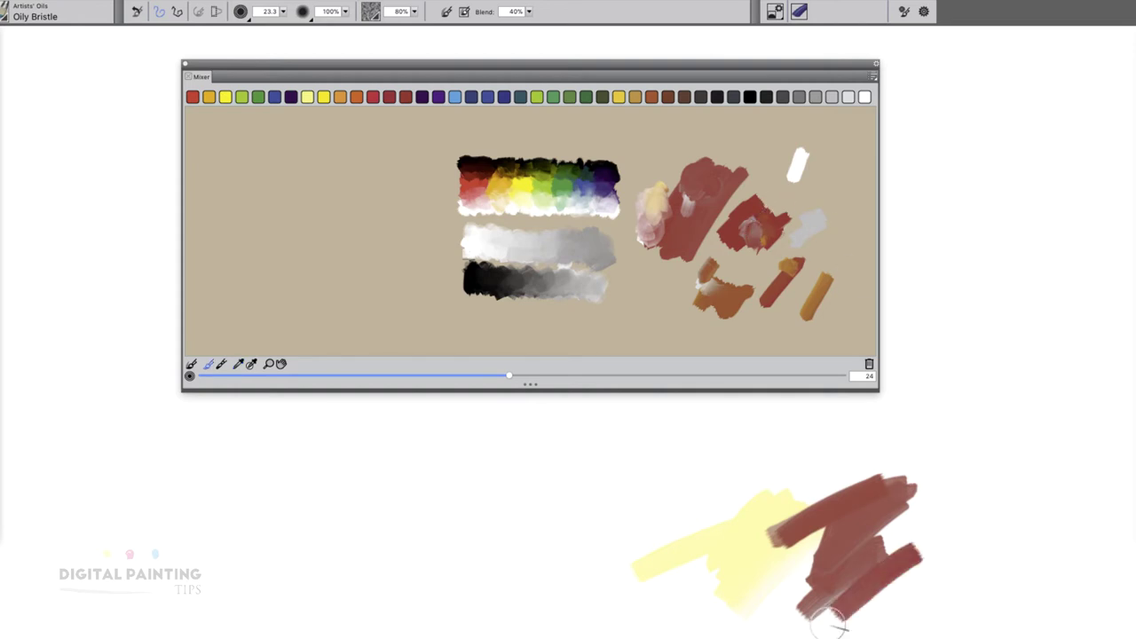
click(532, 170)
drag(868, 488, 857, 552)
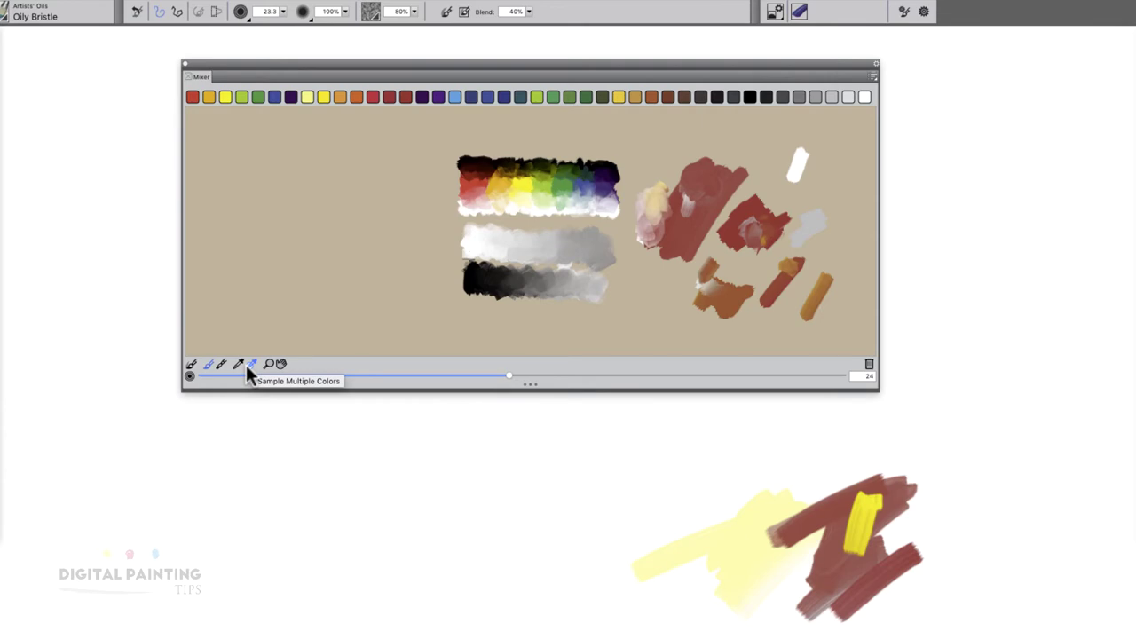
Brush more yellow over the red canvas strokes and smudge the pad's pale pink patch down-left.
mouse_move(849, 470)
mouse_down()
mouse_move(889, 455)
mouse_move(862, 473)
mouse_move(867, 507)
mouse_move(802, 562)
mouse_move(790, 505)
mouse_move(845, 478)
mouse_move(780, 537)
mouse_up()
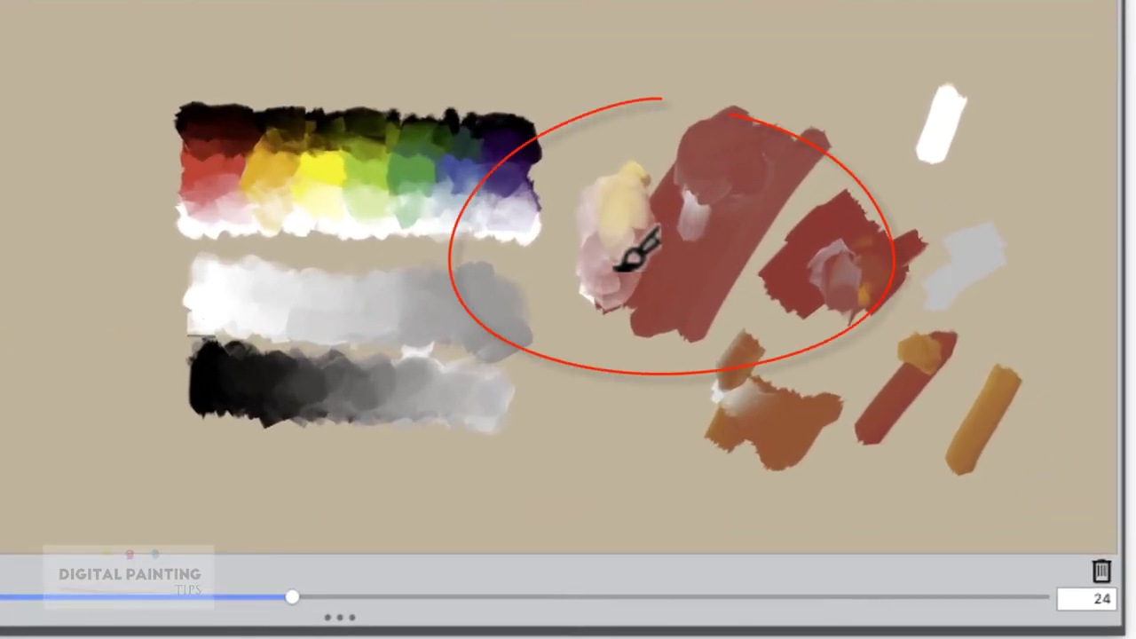
drag(618, 267, 585, 300)
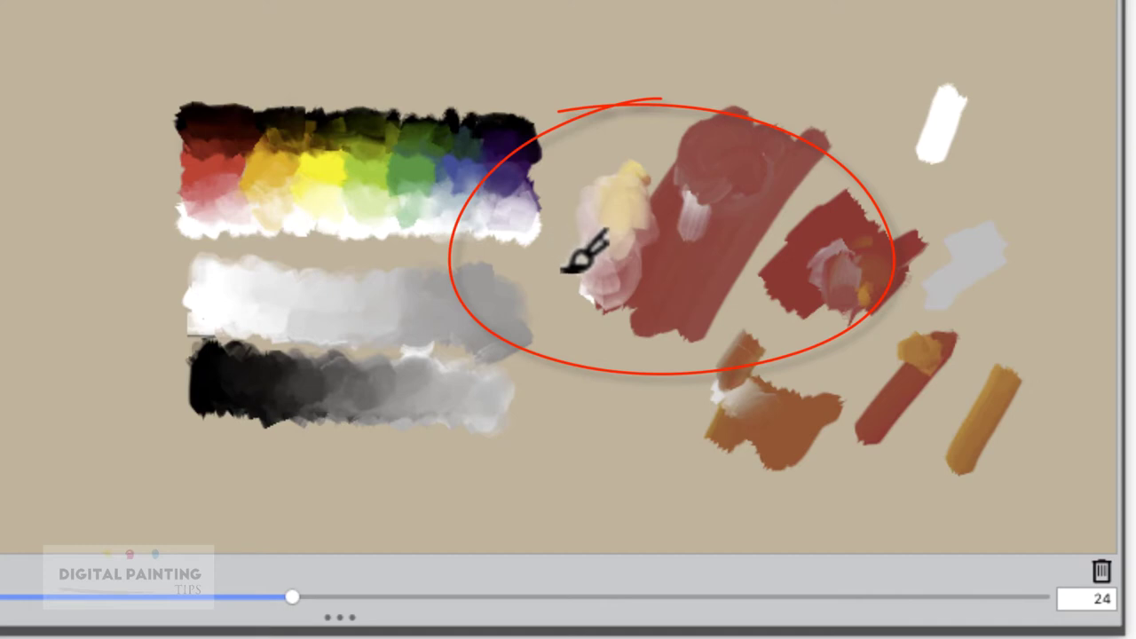
key(alt)
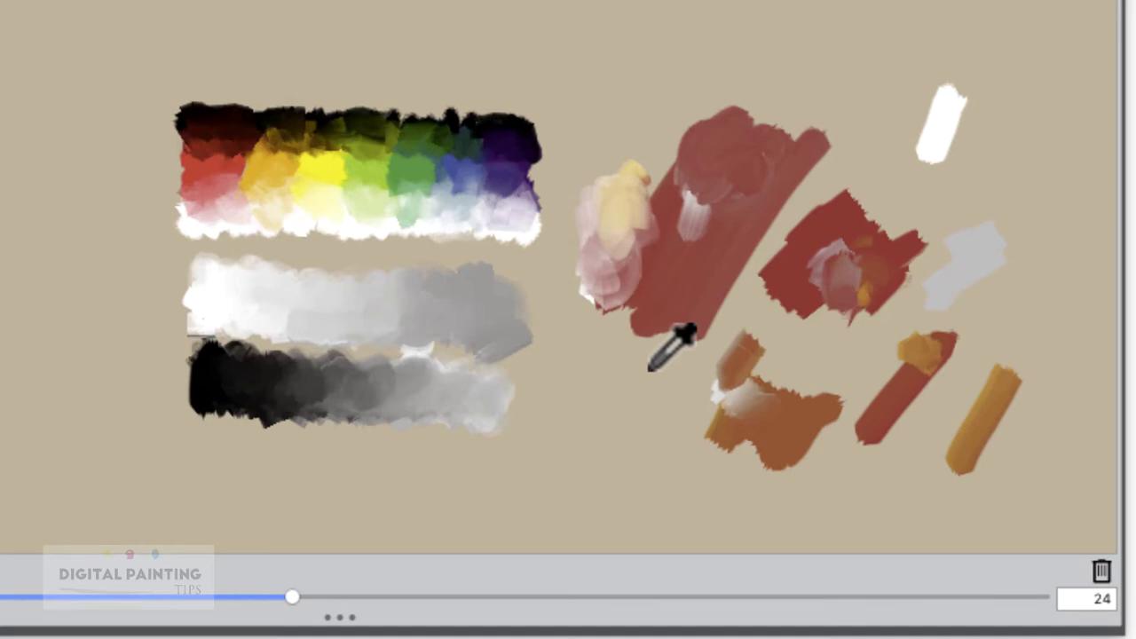
key(b)
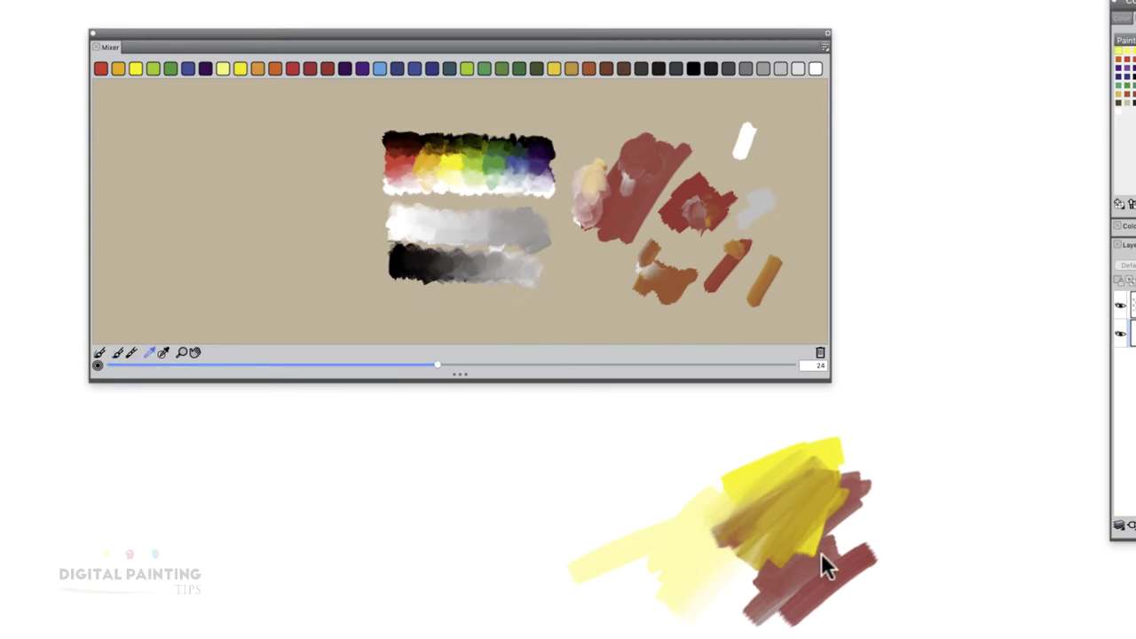
Scrub beige over the red and yellow strokes, then paint green strokes using Sample Multiple Colors.
mouse_move(821, 563)
mouse_down()
mouse_move(864, 588)
mouse_move(820, 619)
mouse_move(808, 582)
mouse_up()
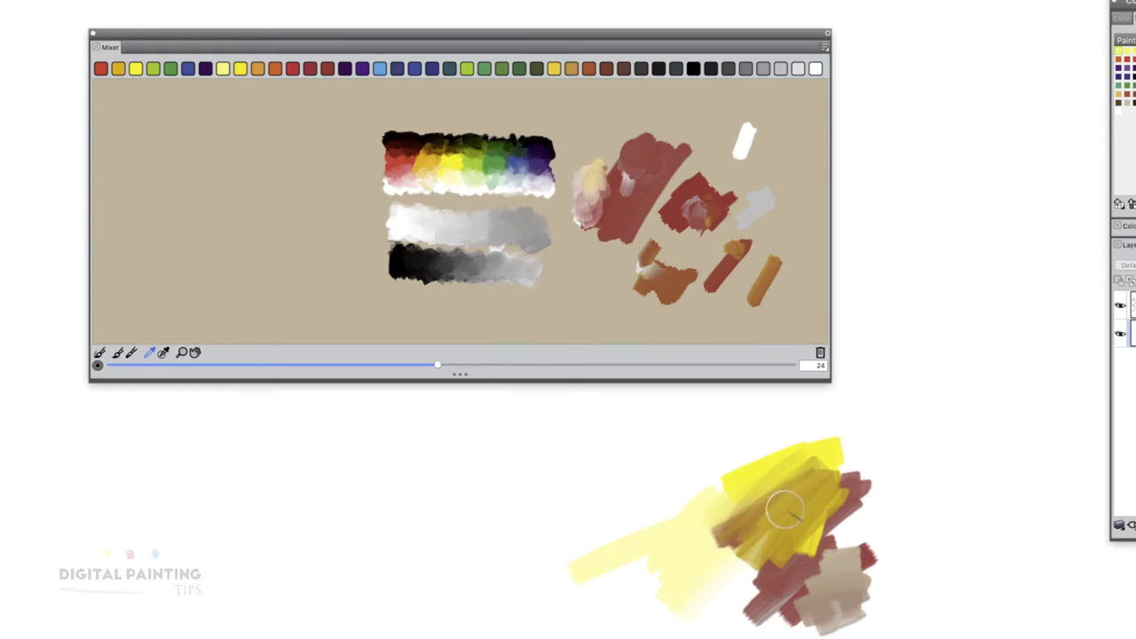
click(164, 354)
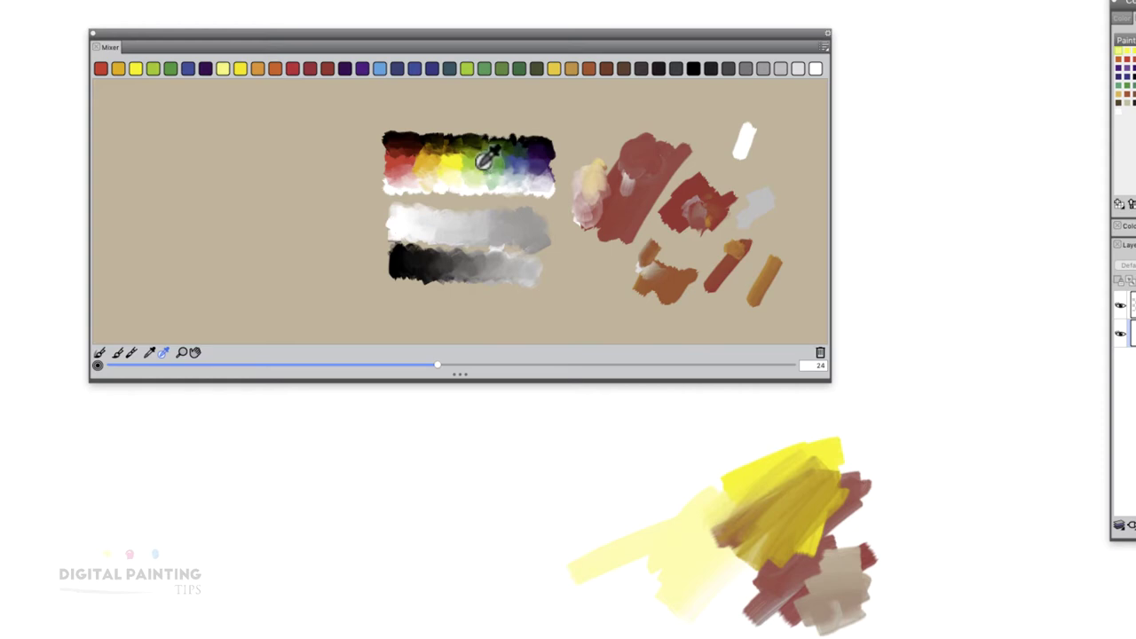
drag(567, 442, 507, 487)
mouse_move(596, 454)
mouse_down()
mouse_move(465, 547)
mouse_move(426, 512)
mouse_move(435, 441)
mouse_move(565, 472)
mouse_up()
Paint orange-red strokes and an orange zigzag across the green ones.
click(419, 173)
drag(474, 573, 558, 479)
drag(497, 572, 626, 531)
mouse_move(470, 520)
mouse_down()
mouse_move(494, 583)
mouse_move(622, 545)
mouse_move(626, 493)
mouse_up()
Add wide whitish-grey, pale beige and light grey-white strokes over the canvas strokes.
click(438, 238)
mouse_move(590, 455)
mouse_down()
mouse_move(558, 466)
mouse_move(555, 486)
mouse_move(583, 512)
mouse_move(594, 484)
mouse_move(567, 540)
mouse_move(613, 543)
mouse_up()
drag(530, 575, 688, 559)
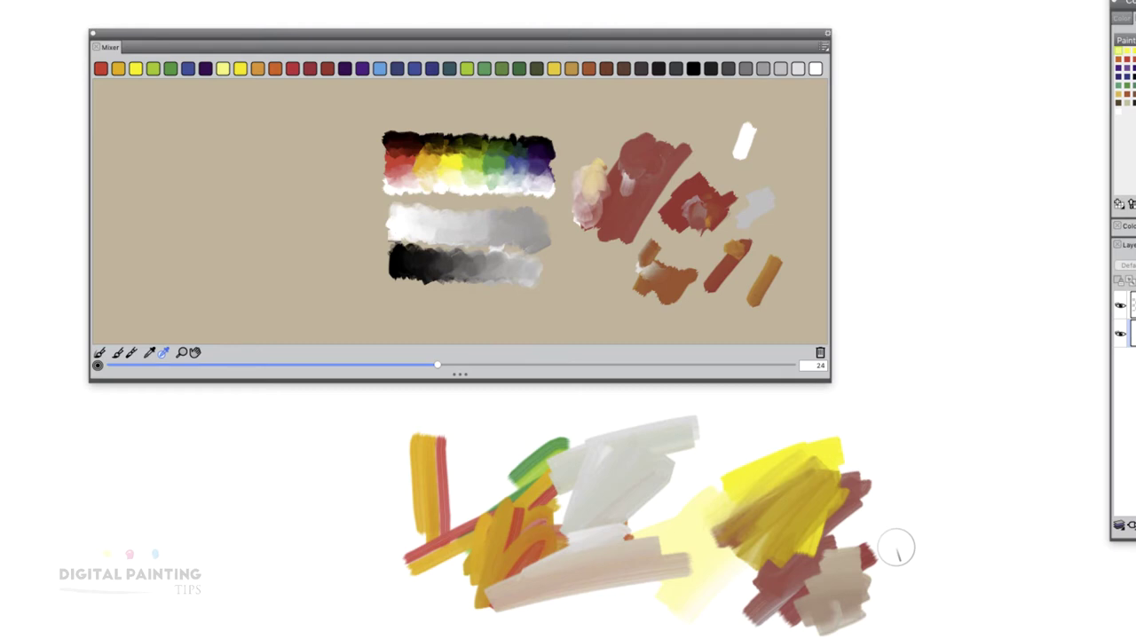
mouse_move(609, 561)
mouse_down()
mouse_move(657, 586)
mouse_move(675, 613)
mouse_up()
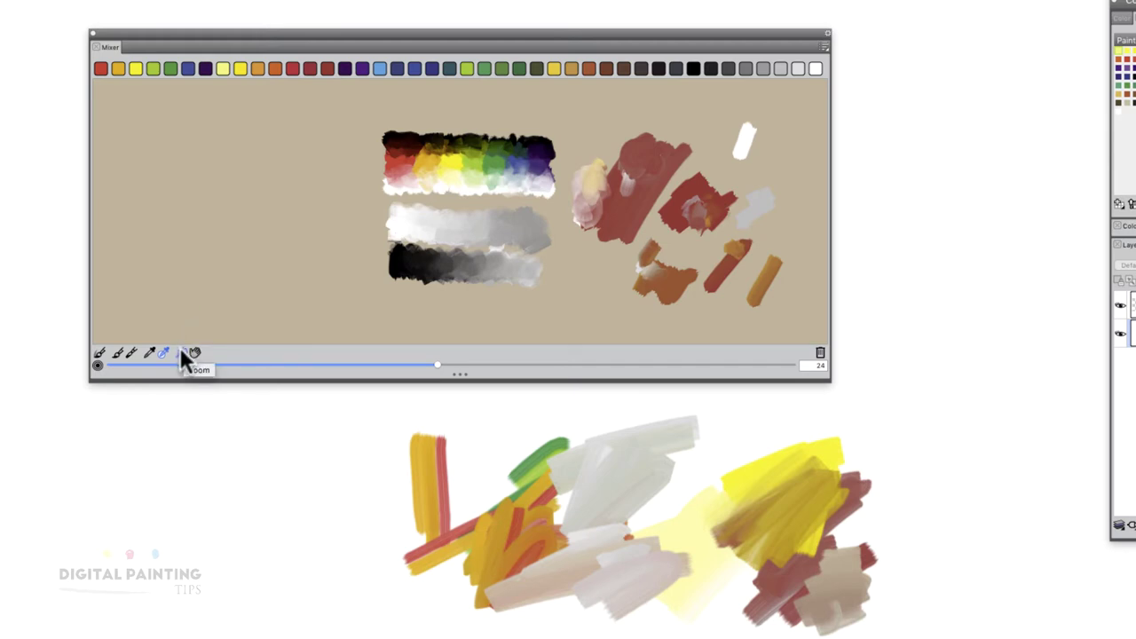
Zoom into the mixer's grey swatch, zoom back out, and pan the pad's paint left.
click(574, 265)
click(478, 206)
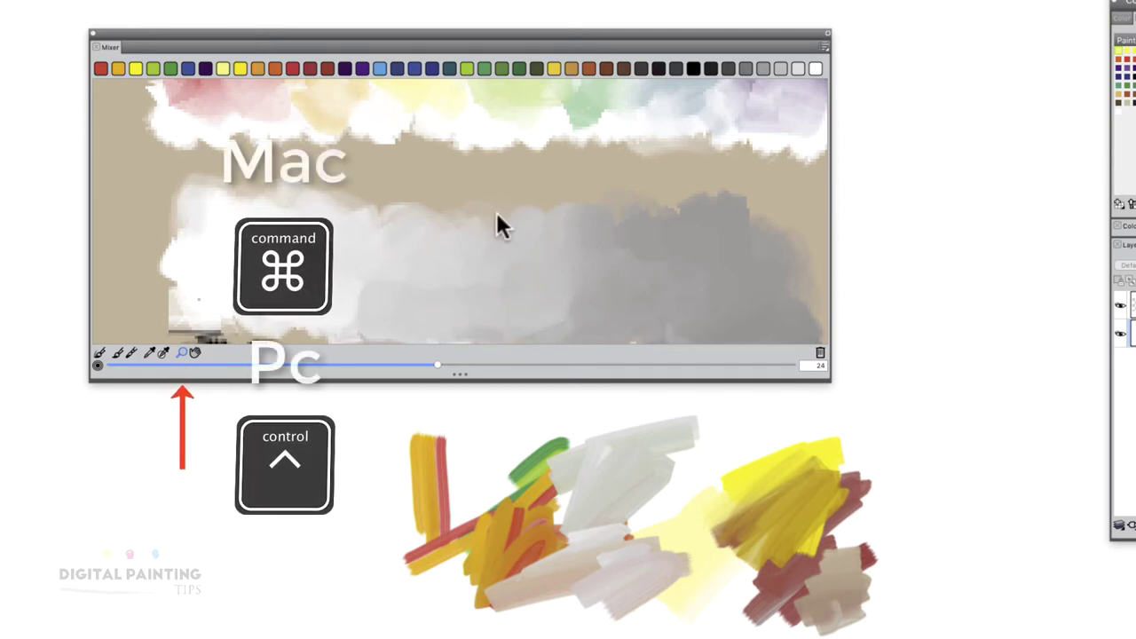
alt+click(542, 217)
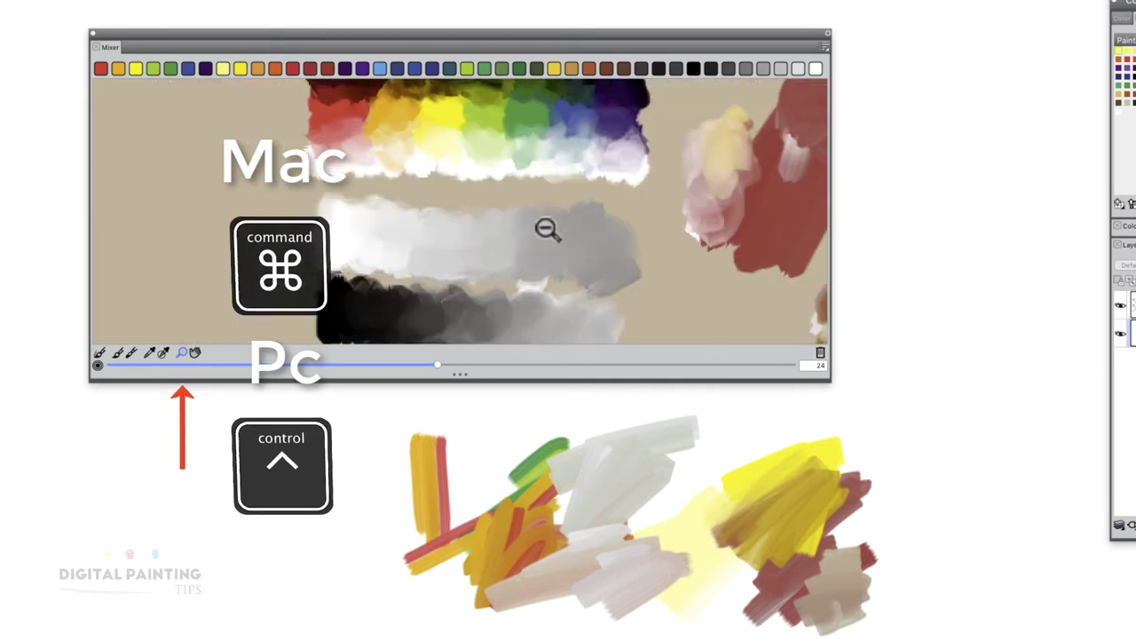
alt+click(549, 244)
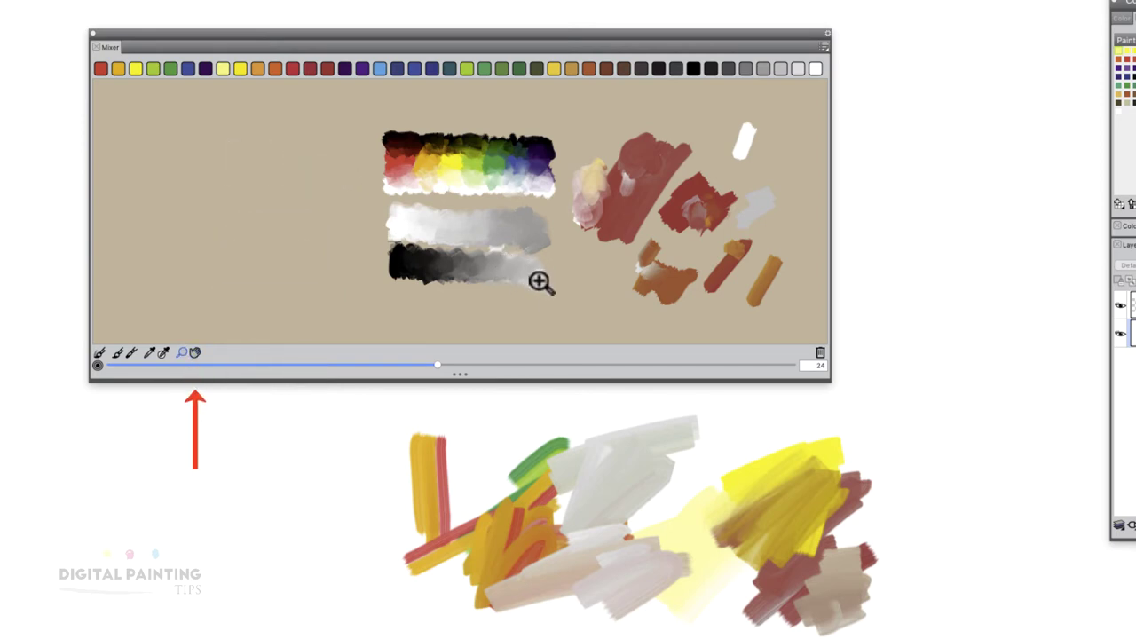
key(space)
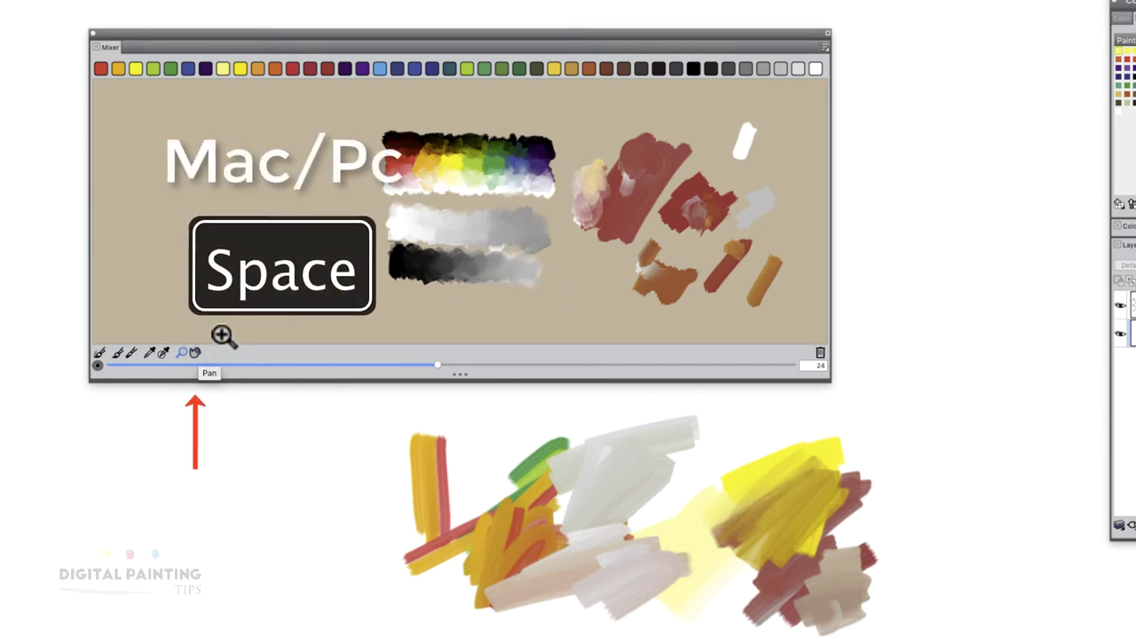
mouse_move(634, 271)
mouse_down()
mouse_move(423, 284)
mouse_move(648, 298)
mouse_move(436, 231)
mouse_move(675, 246)
mouse_move(521, 287)
mouse_up()
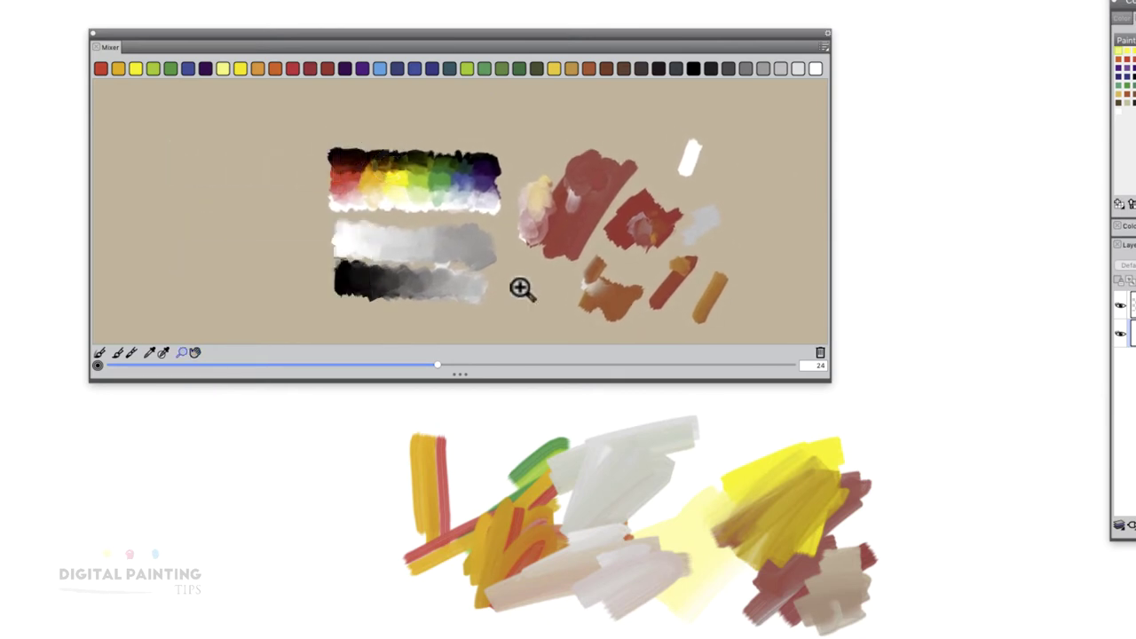
Nudge the mixer paint right and mix a light blue on the colour wheel.
drag(505, 297, 509, 304)
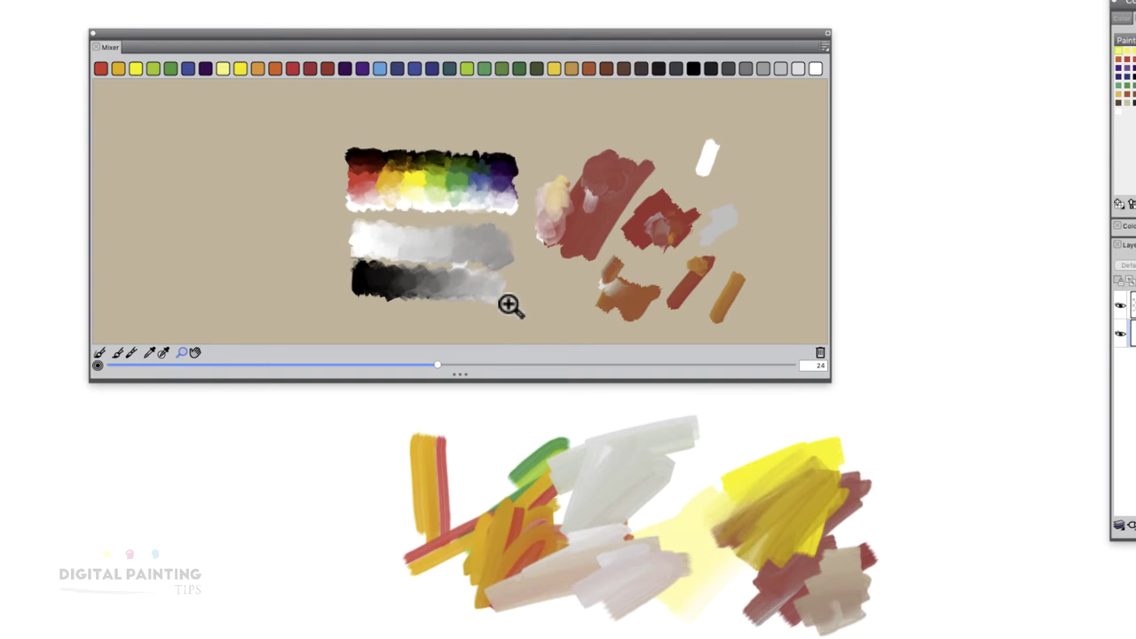
click(1123, 19)
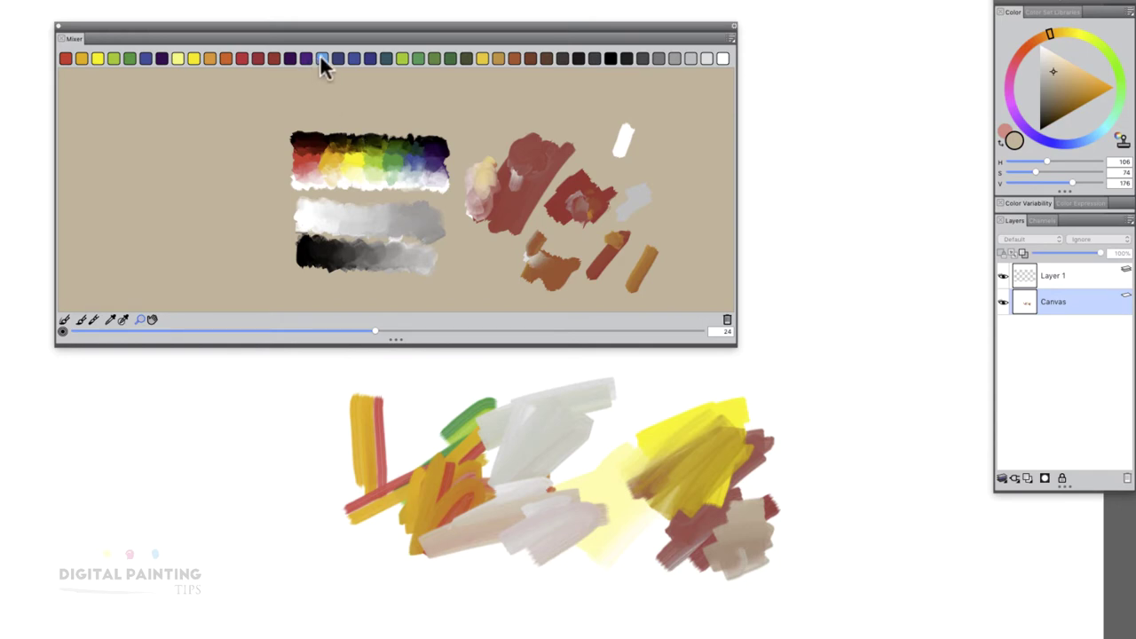
click(1077, 113)
click(1098, 139)
click(1087, 105)
drag(1086, 107, 1092, 91)
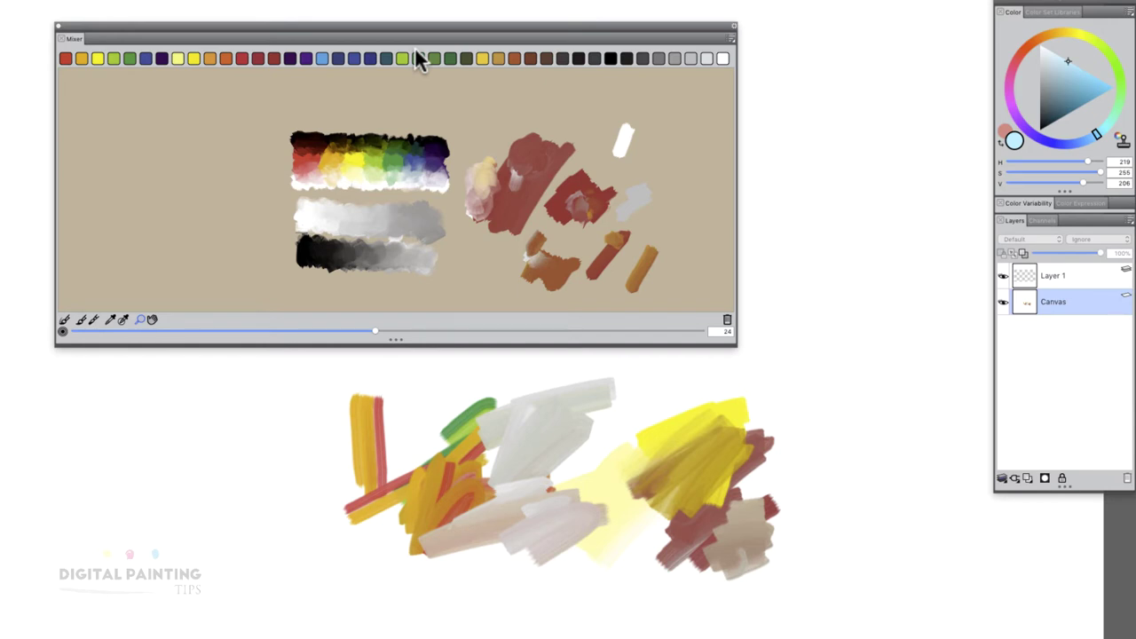
Replace one mixer swatch with light blue and four others with pale green.
super+click(275, 59)
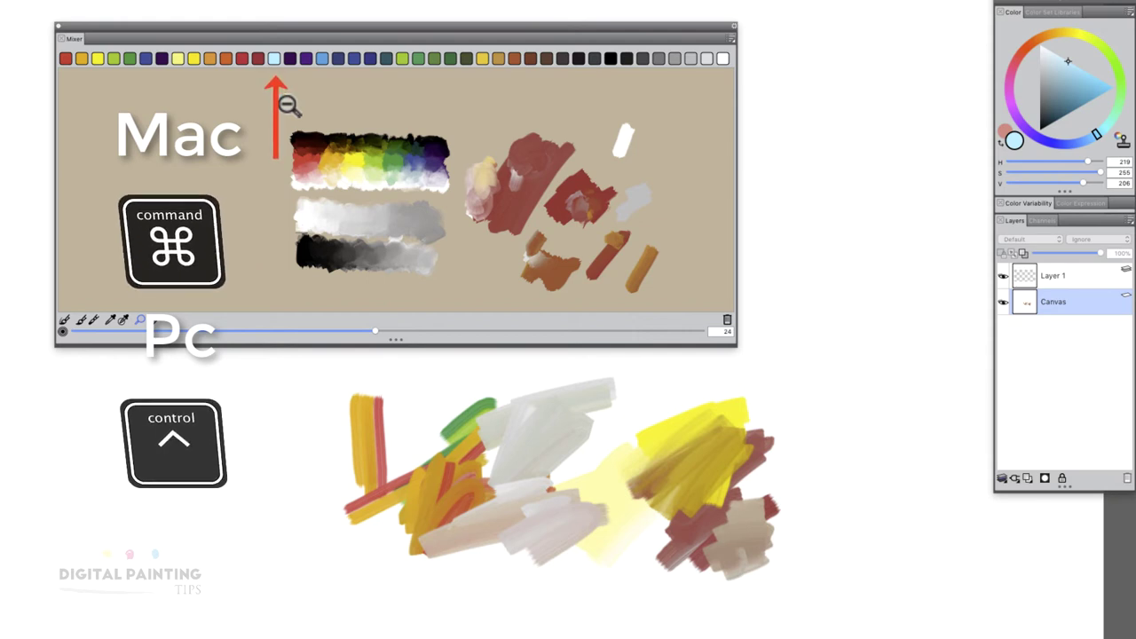
click(1114, 68)
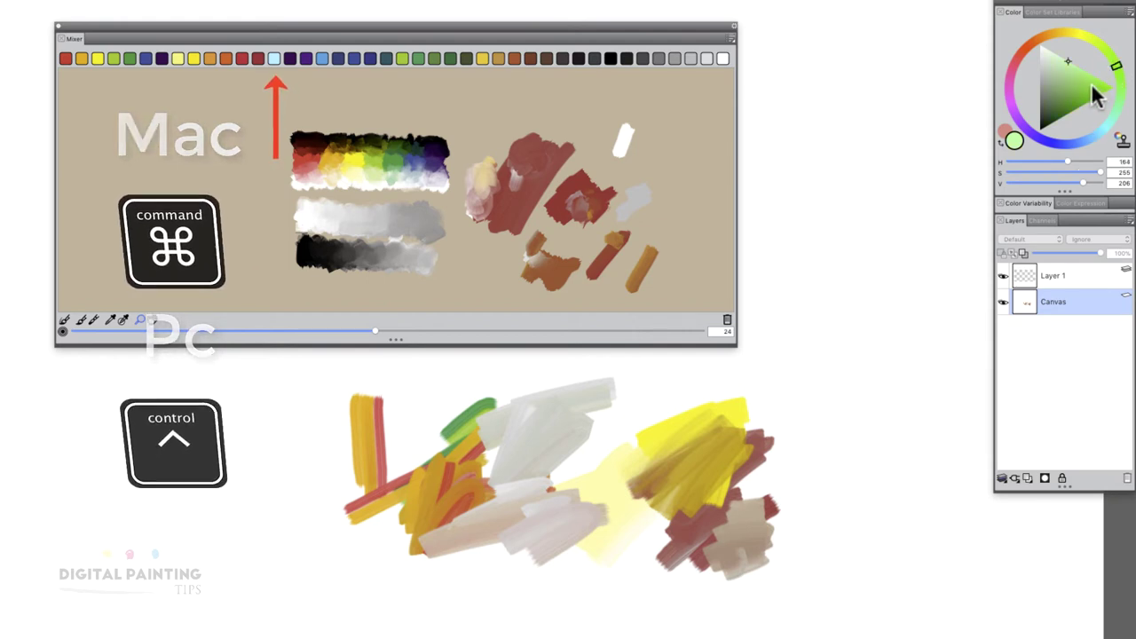
click(257, 60)
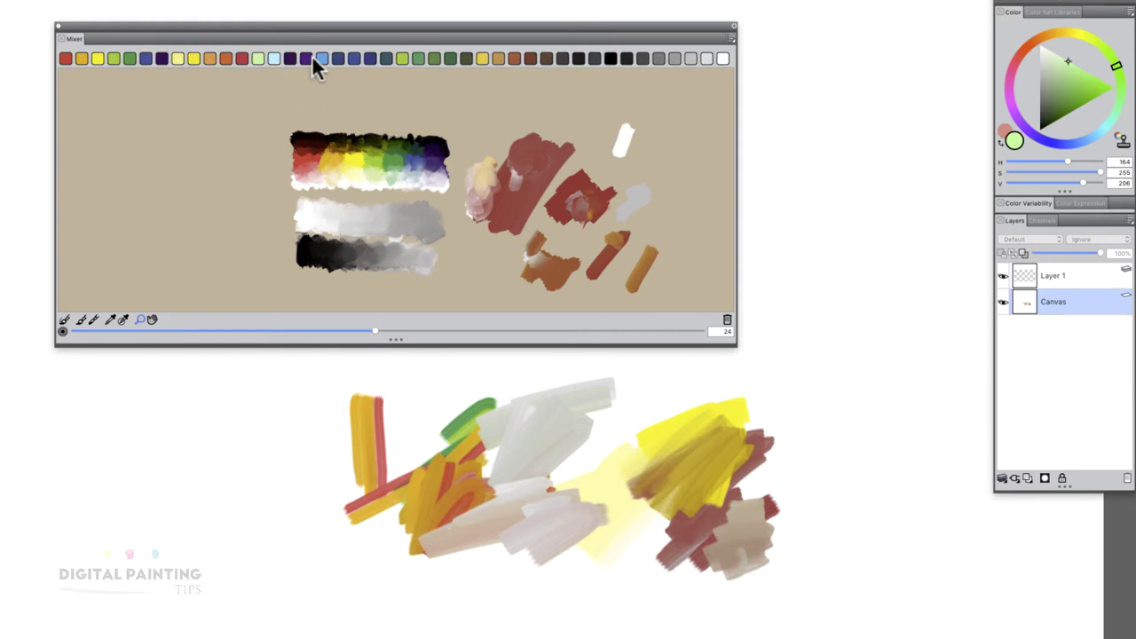
click(289, 59)
click(306, 58)
click(321, 59)
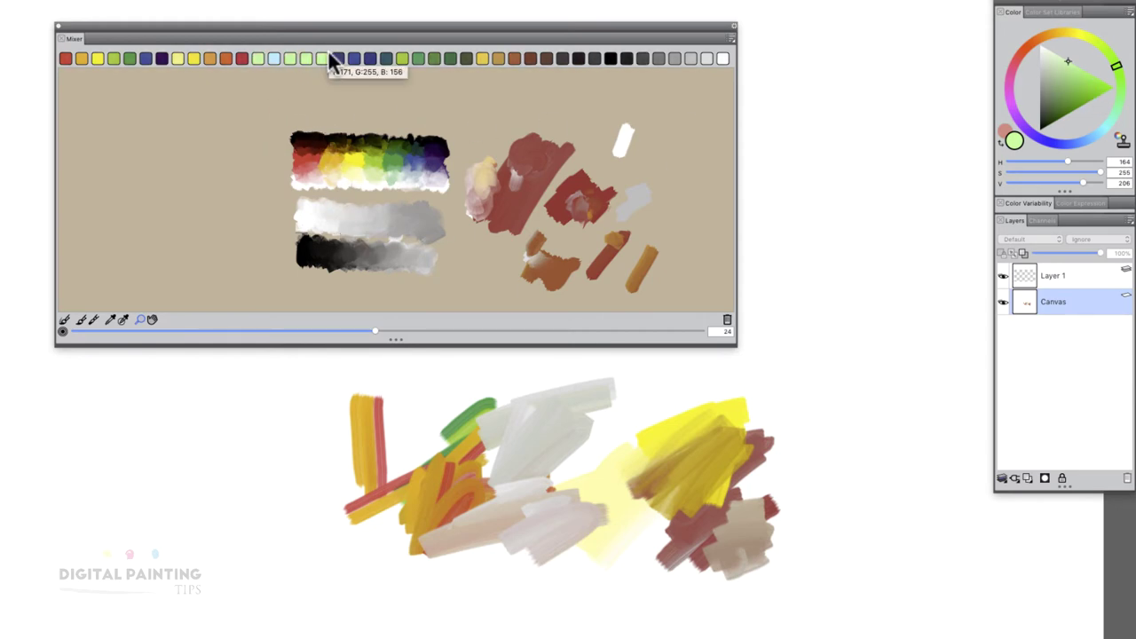
Mix a dark red and replace two more mixer swatches with it.
click(1020, 50)
drag(1073, 89, 1088, 103)
click(338, 60)
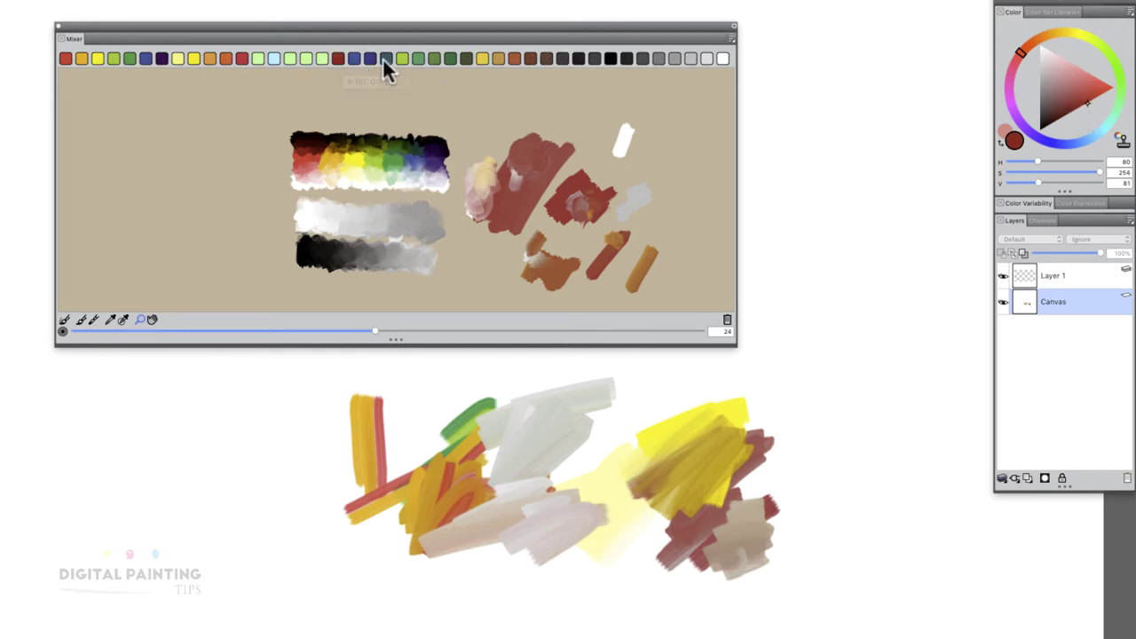
click(385, 59)
Save the custom mixer colours as Mixer Swatches.msw, then reset the mixer colours to defaults.
click(730, 37)
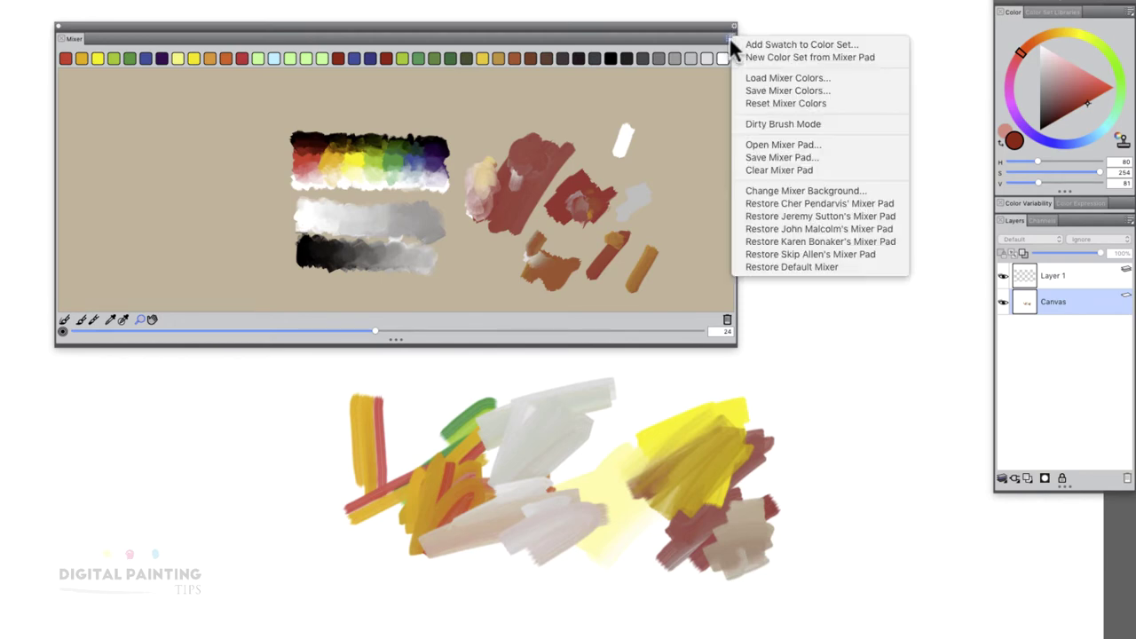
click(831, 90)
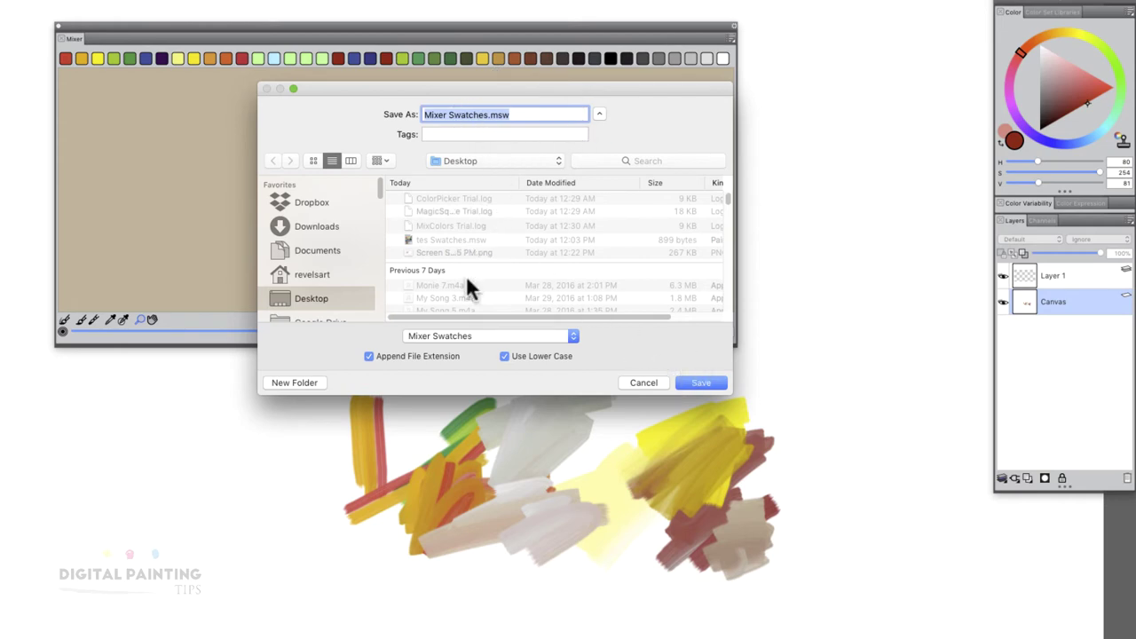
click(696, 382)
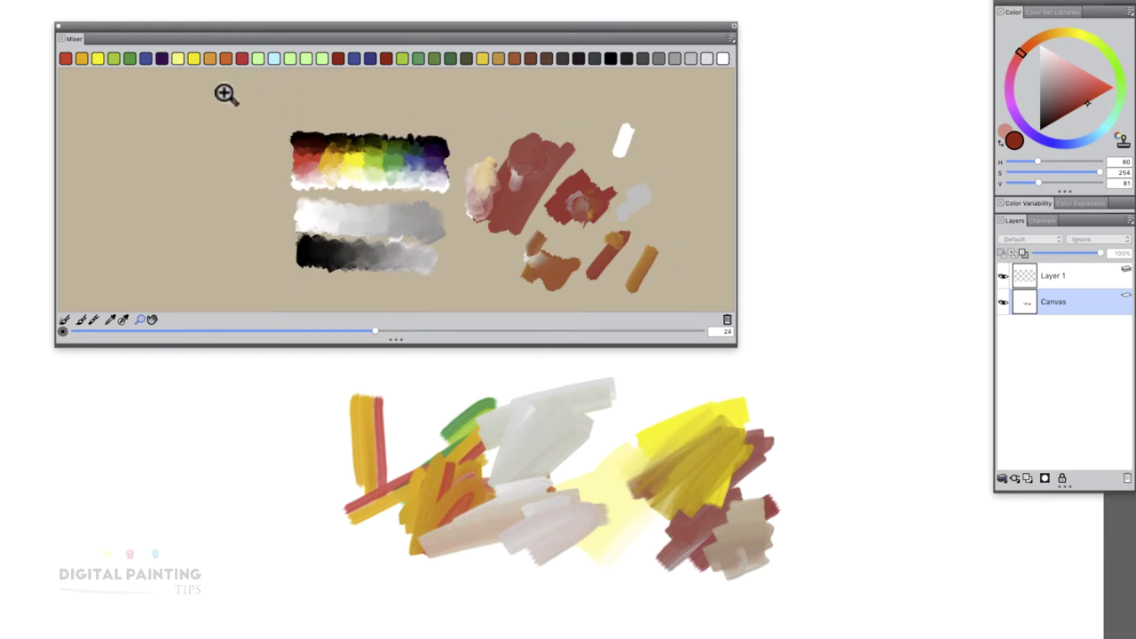
click(732, 38)
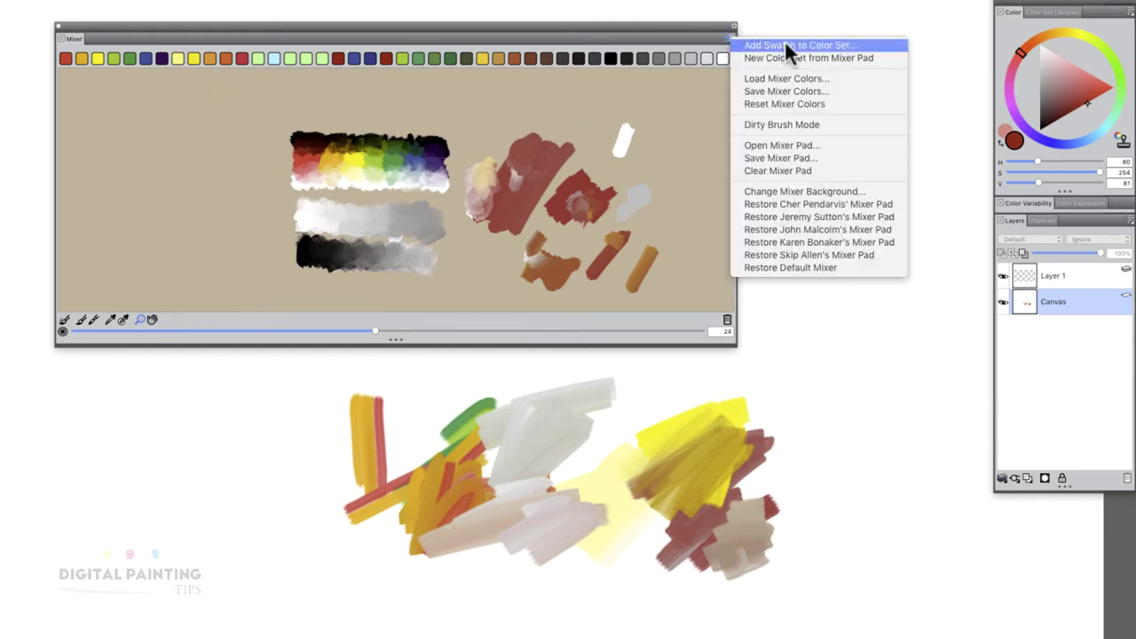
click(834, 103)
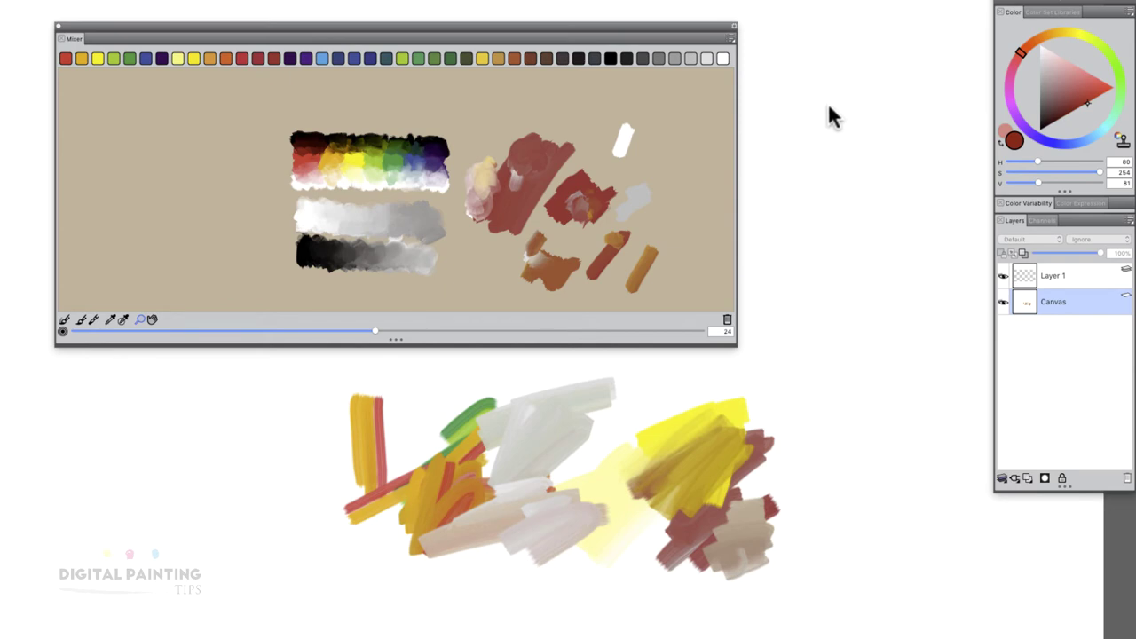
Load Mixer Swatches.msw back into the mixer colours.
click(729, 37)
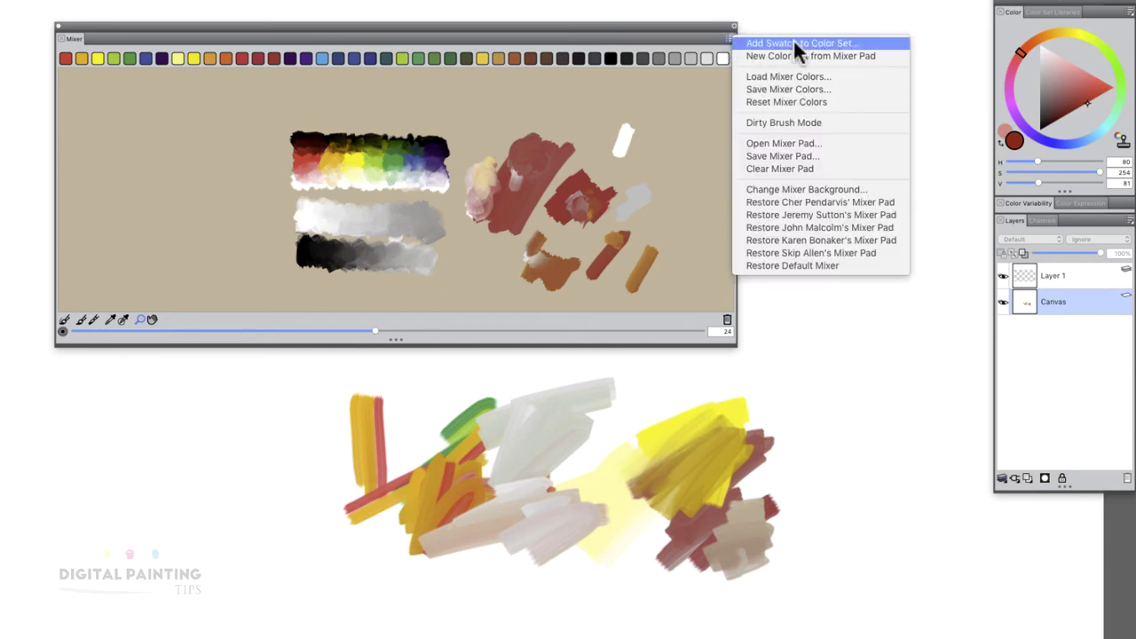
click(829, 79)
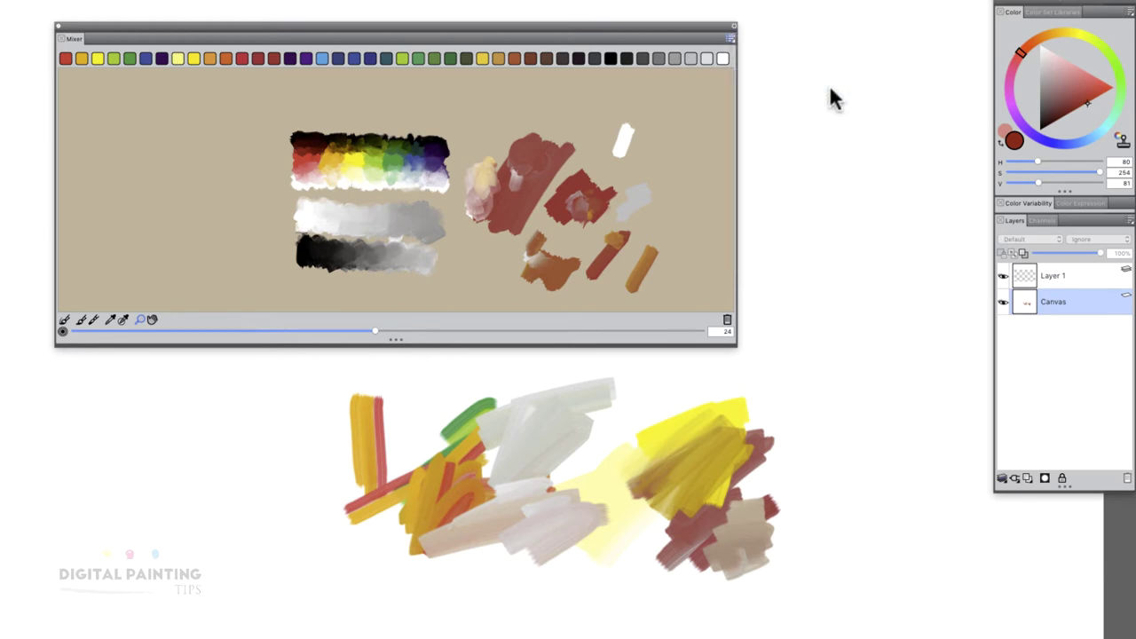
click(468, 171)
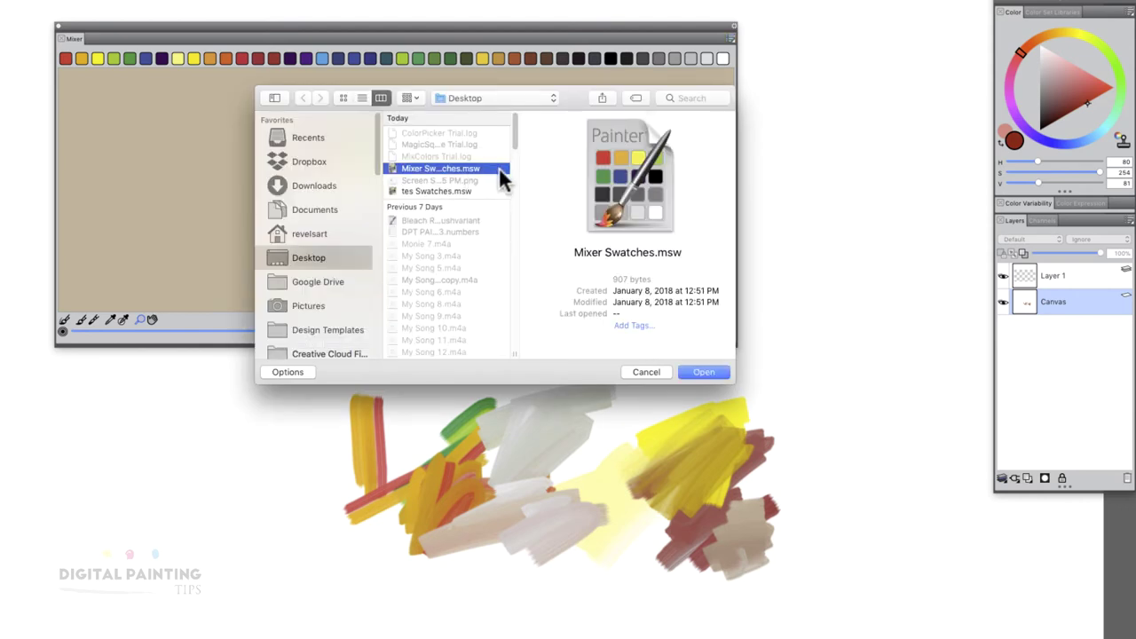
click(699, 371)
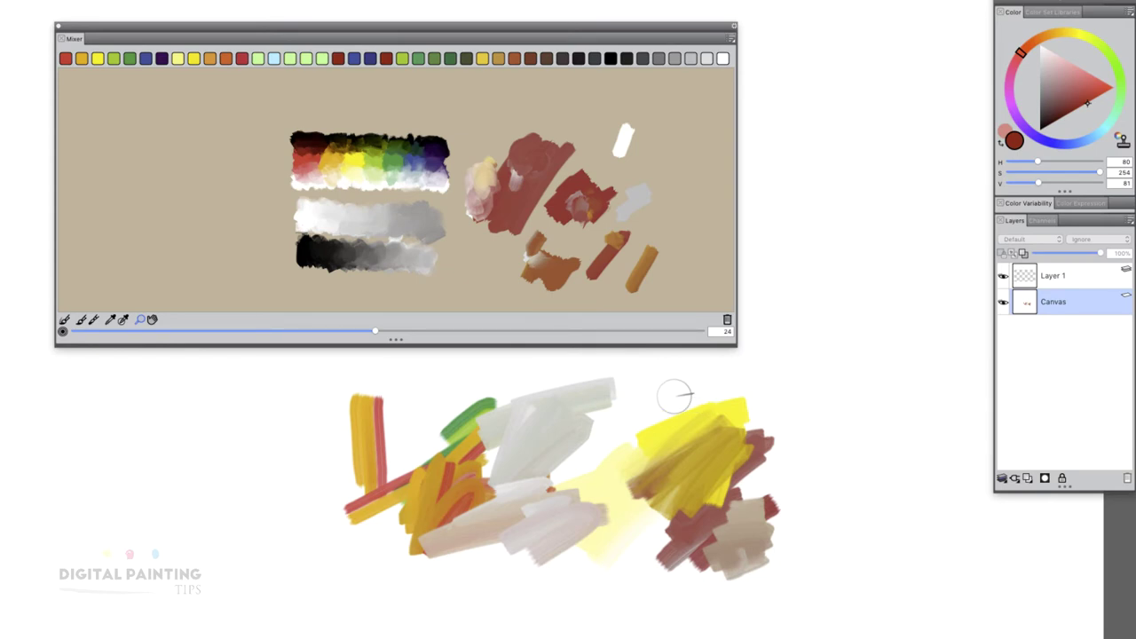
Bring up the Mixer options menu showing the Clear Mixer Pad command.
click(730, 36)
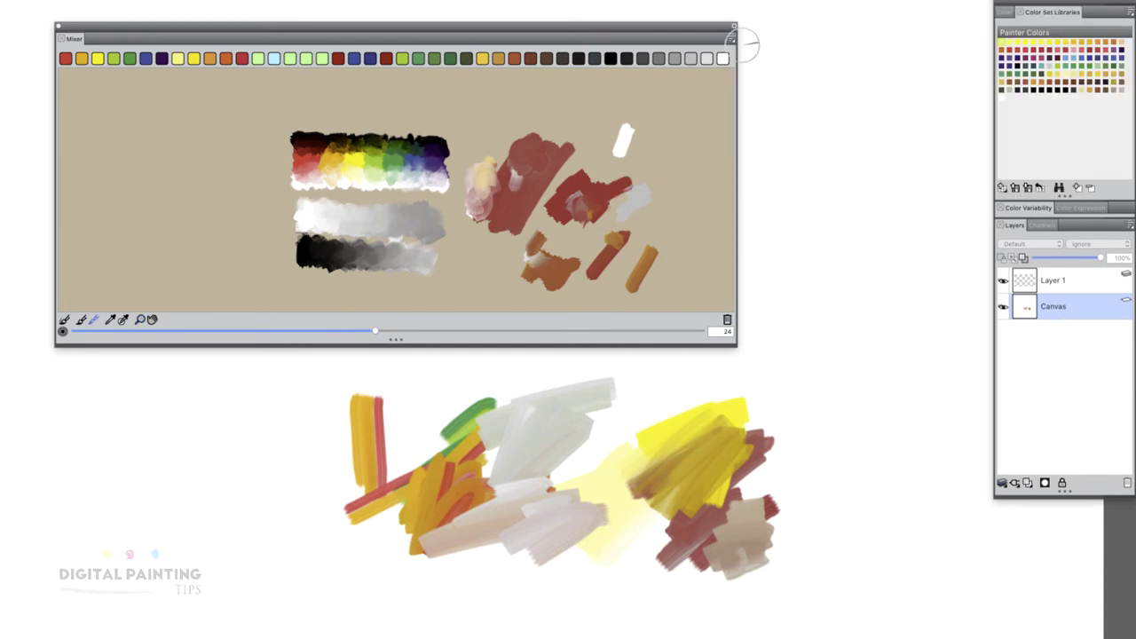
click(731, 38)
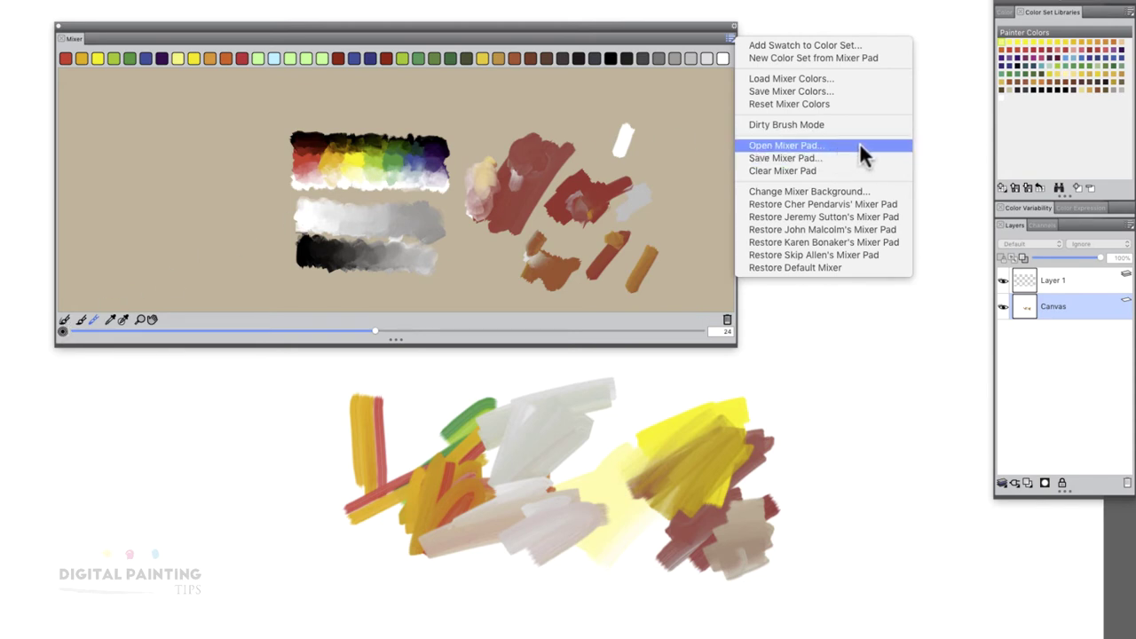
Clear all existing paint from the mixer pad.
click(806, 169)
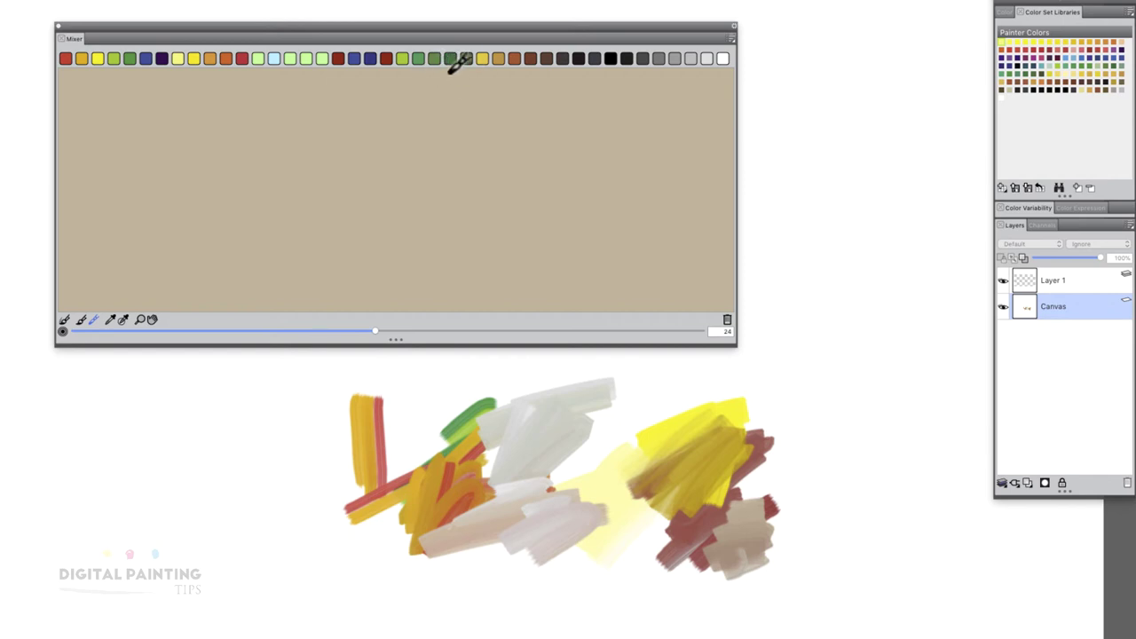
click(727, 40)
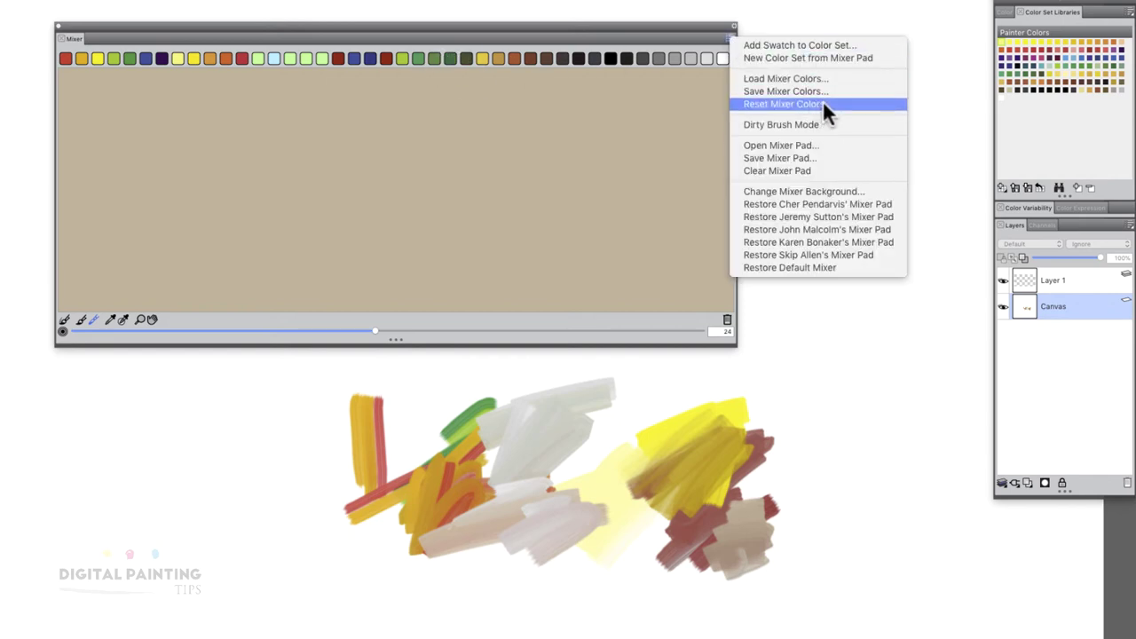
click(817, 124)
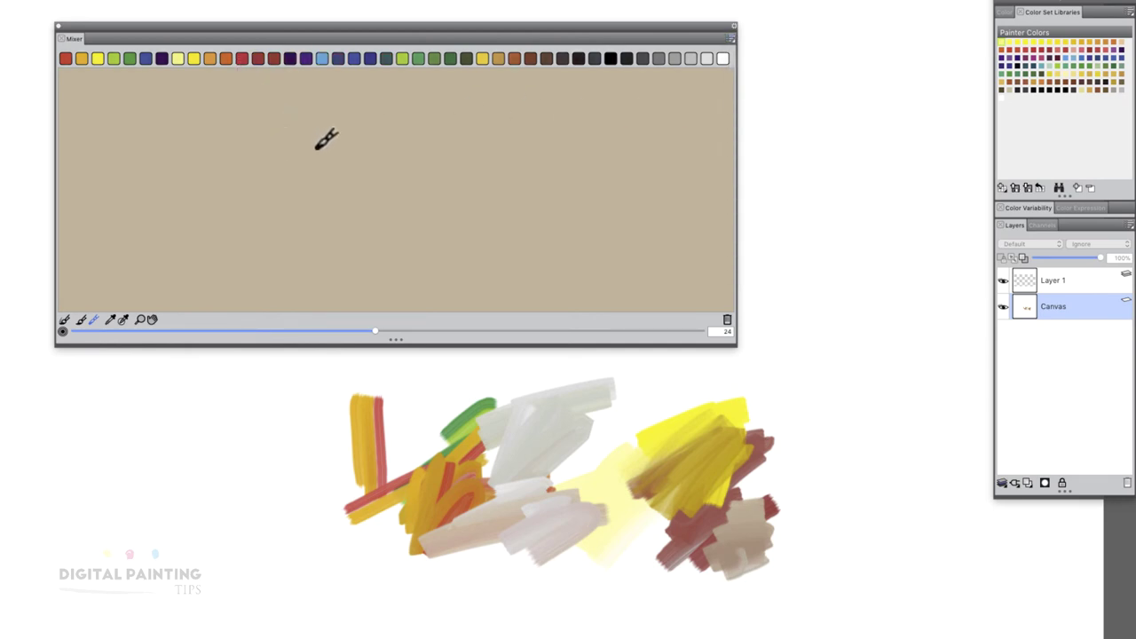
Apply red, yellow and white paint to the pad and switch to Mix Color for blending.
click(80, 320)
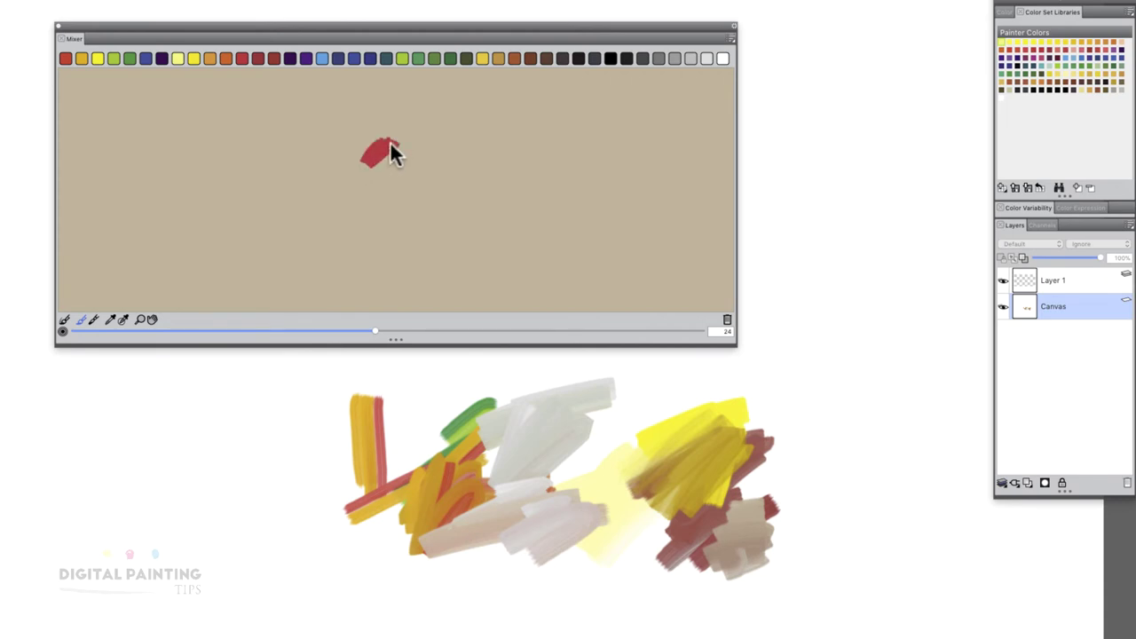
mouse_move(352, 187)
mouse_down()
mouse_move(398, 170)
mouse_move(367, 223)
mouse_up()
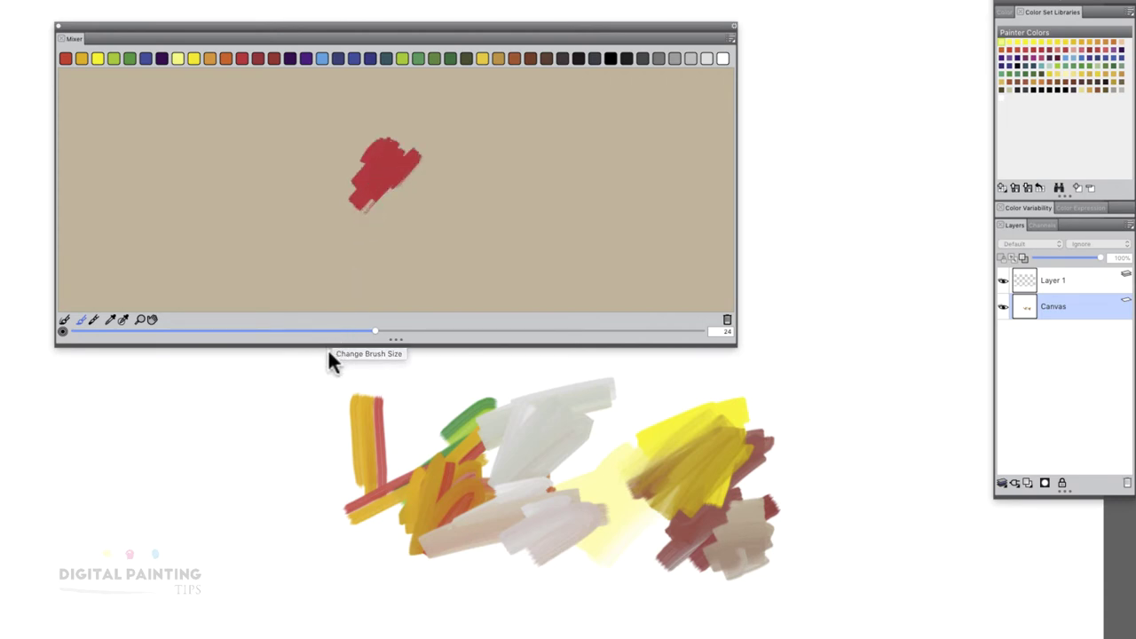
click(482, 59)
mouse_move(465, 157)
mouse_down()
mouse_move(417, 185)
mouse_move(448, 162)
mouse_move(435, 197)
mouse_move(467, 152)
mouse_up()
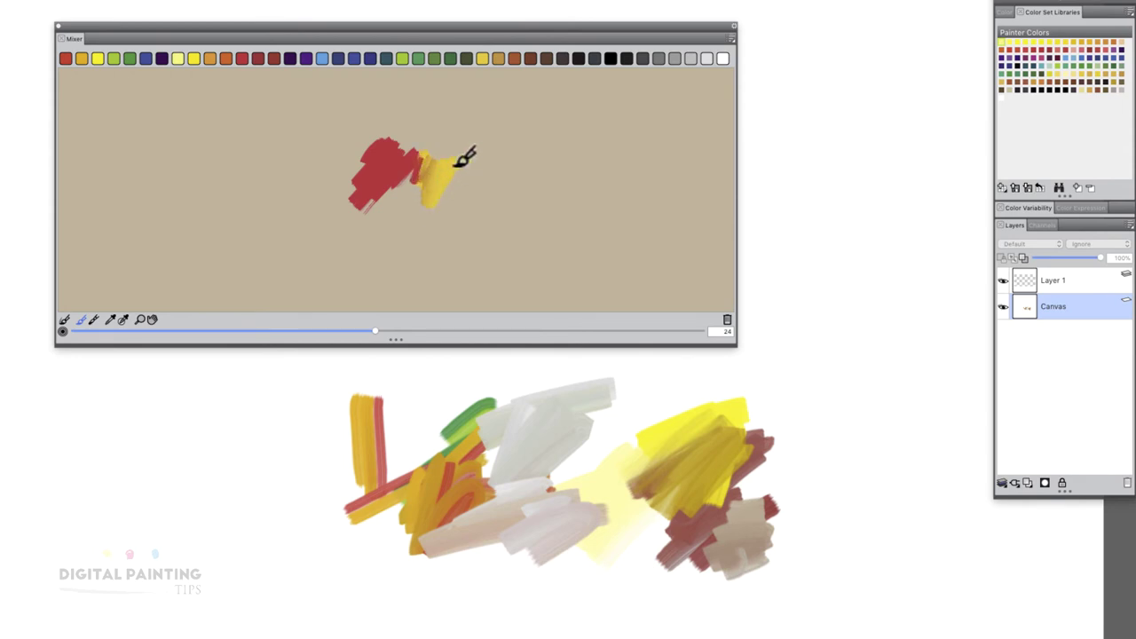
click(722, 59)
mouse_move(410, 182)
mouse_down()
mouse_move(393, 247)
mouse_move(407, 225)
mouse_move(407, 249)
mouse_move(407, 185)
mouse_move(432, 182)
mouse_move(409, 197)
mouse_move(411, 167)
mouse_move(425, 160)
mouse_move(415, 174)
mouse_move(413, 156)
mouse_move(432, 199)
mouse_move(437, 177)
mouse_move(402, 203)
mouse_move(394, 176)
mouse_move(413, 211)
mouse_move(403, 202)
mouse_move(420, 179)
mouse_move(422, 195)
mouse_move(430, 185)
mouse_move(411, 193)
mouse_move(416, 177)
mouse_move(426, 216)
mouse_up()
key(m)
key(m)
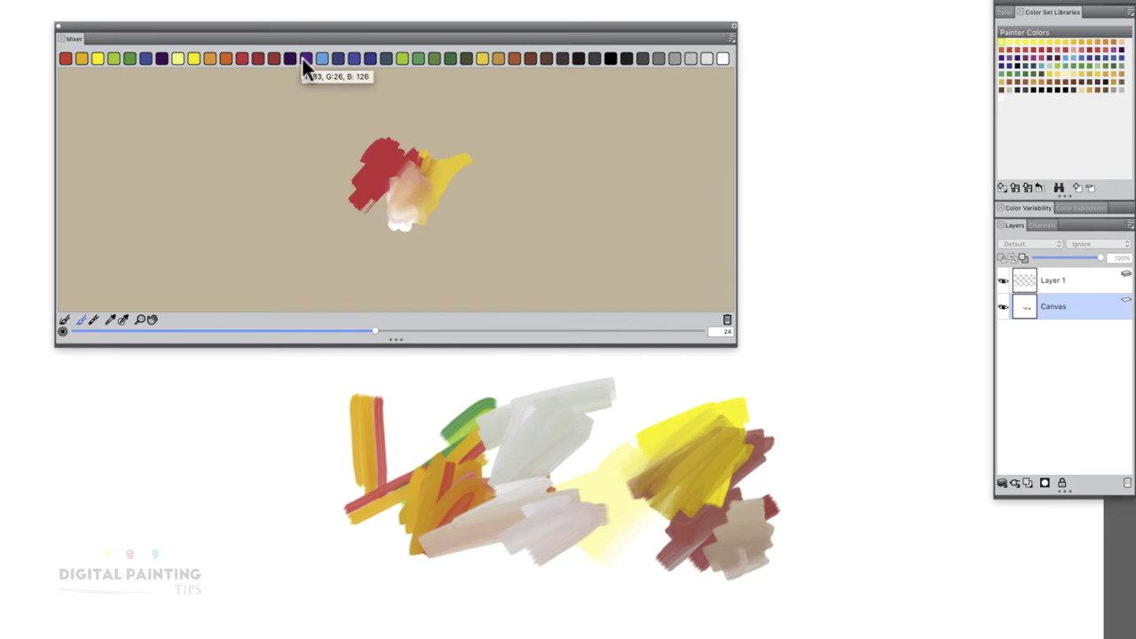
Dab dark purple over the top of the red and blend it into a darker plum.
click(363, 141)
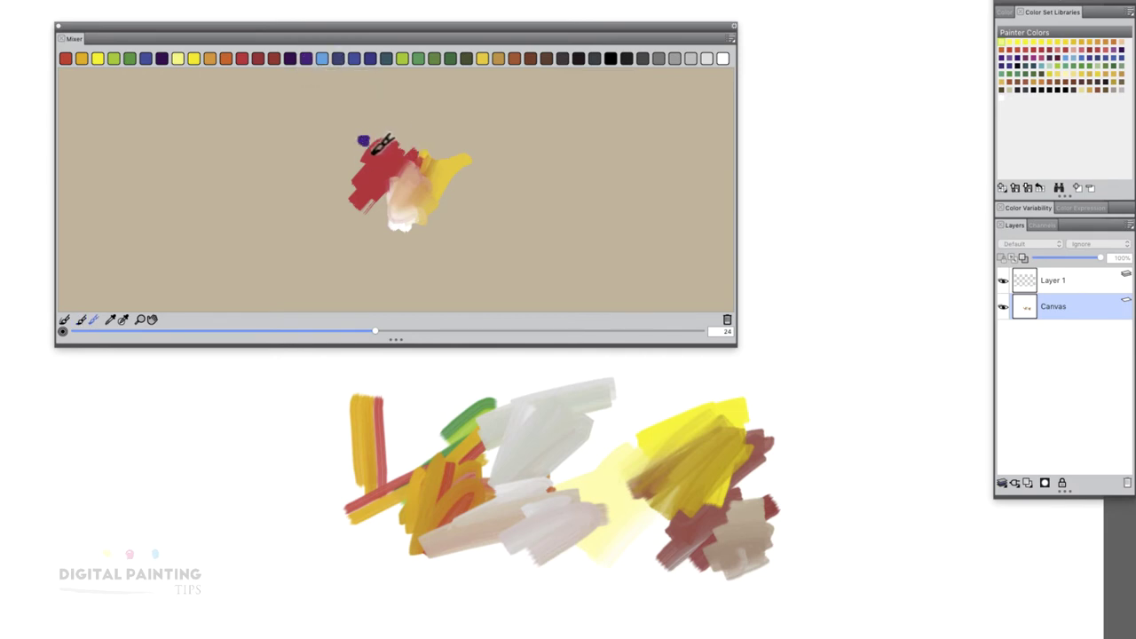
mouse_move(377, 144)
mouse_down()
mouse_move(373, 127)
mouse_move(380, 140)
mouse_move(370, 132)
mouse_move(364, 148)
mouse_move(377, 130)
mouse_move(355, 142)
mouse_move(370, 133)
mouse_move(371, 147)
mouse_up()
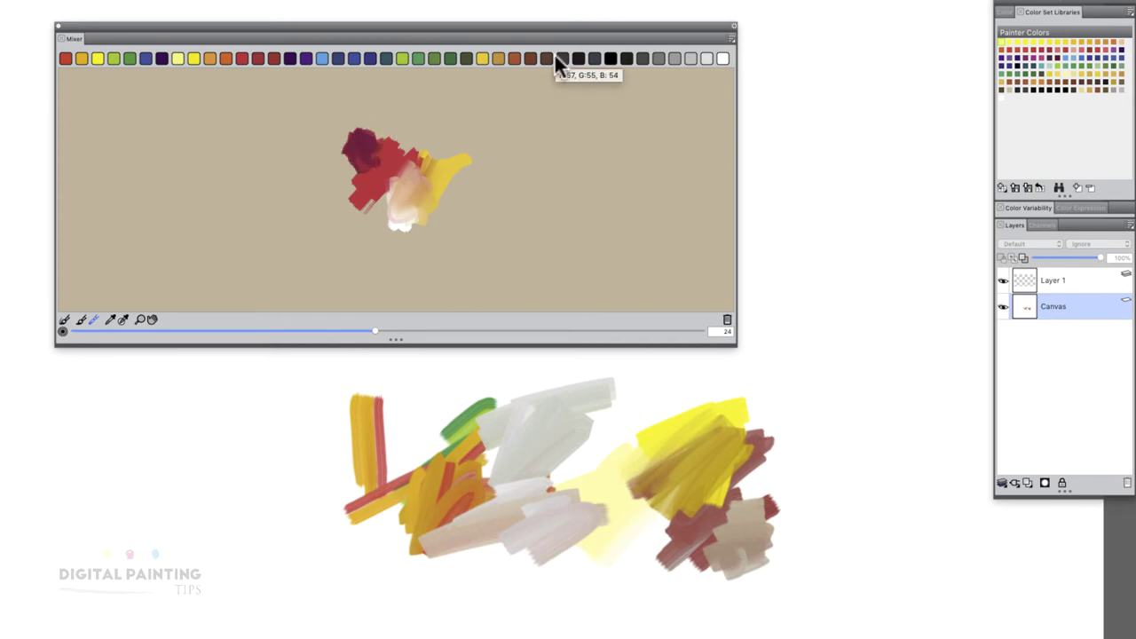
click(556, 58)
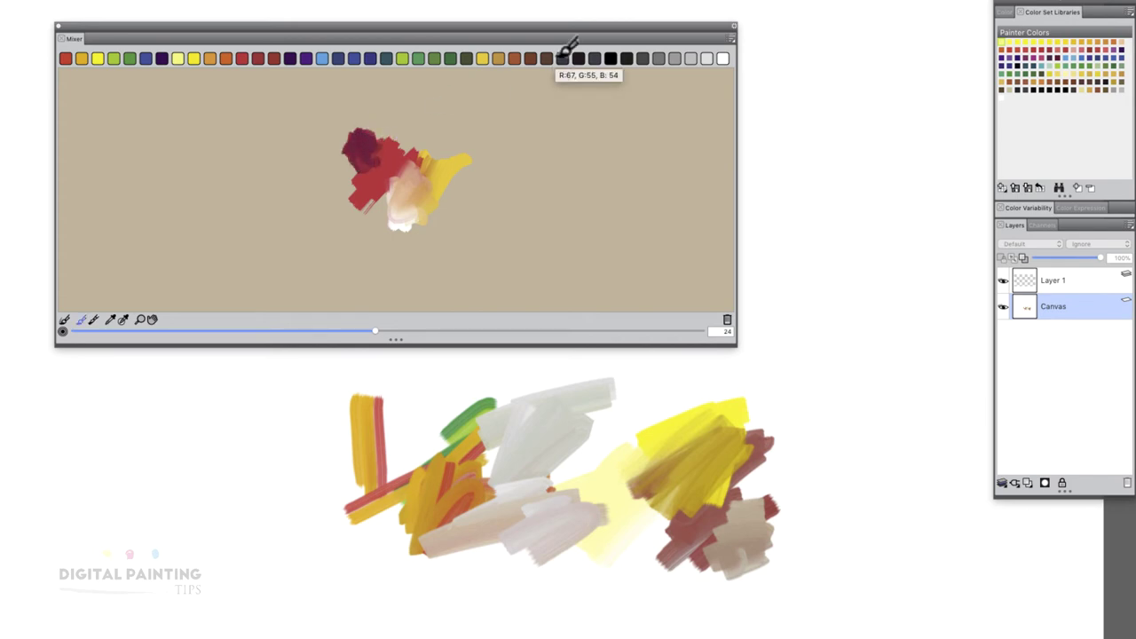
click(354, 59)
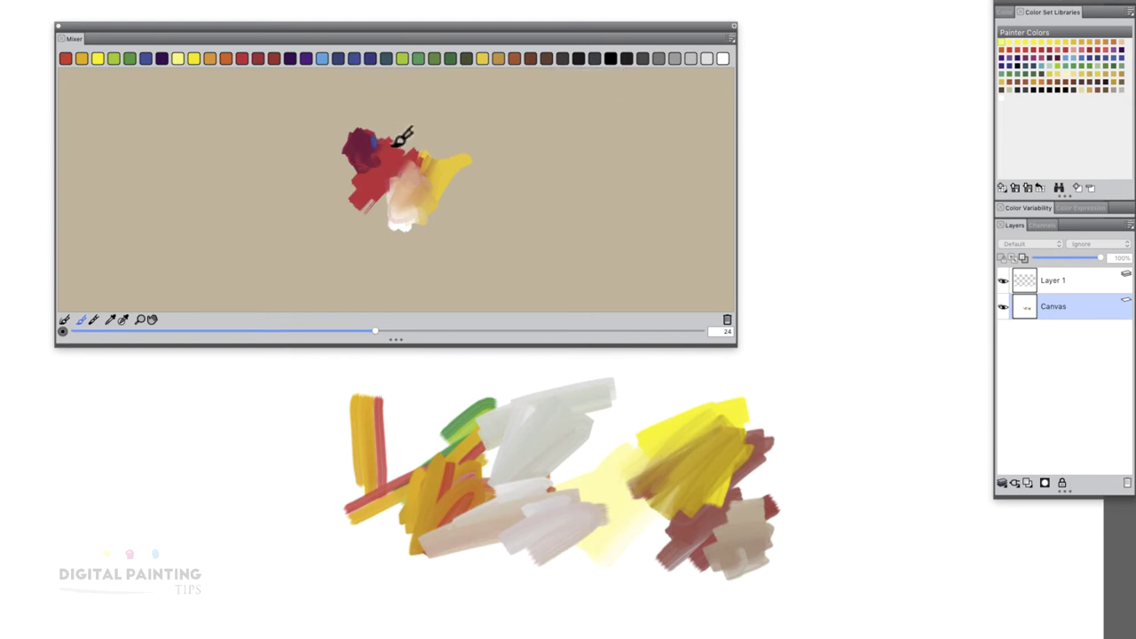
drag(371, 142, 376, 134)
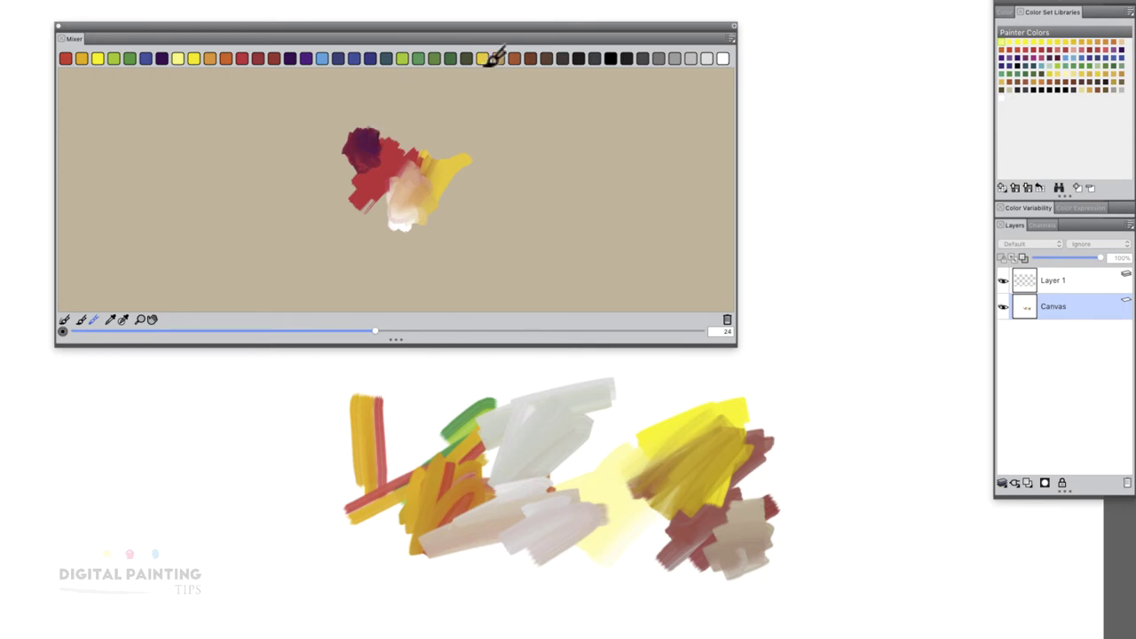
Brush white below the blob and smear it further downward into pale cream.
click(493, 59)
click(723, 58)
mouse_move(413, 221)
mouse_down()
mouse_move(436, 229)
mouse_move(413, 223)
mouse_move(409, 240)
mouse_move(421, 199)
mouse_move(424, 213)
mouse_move(411, 221)
mouse_move(439, 227)
mouse_move(430, 222)
mouse_up()
key(alt)
click(417, 237)
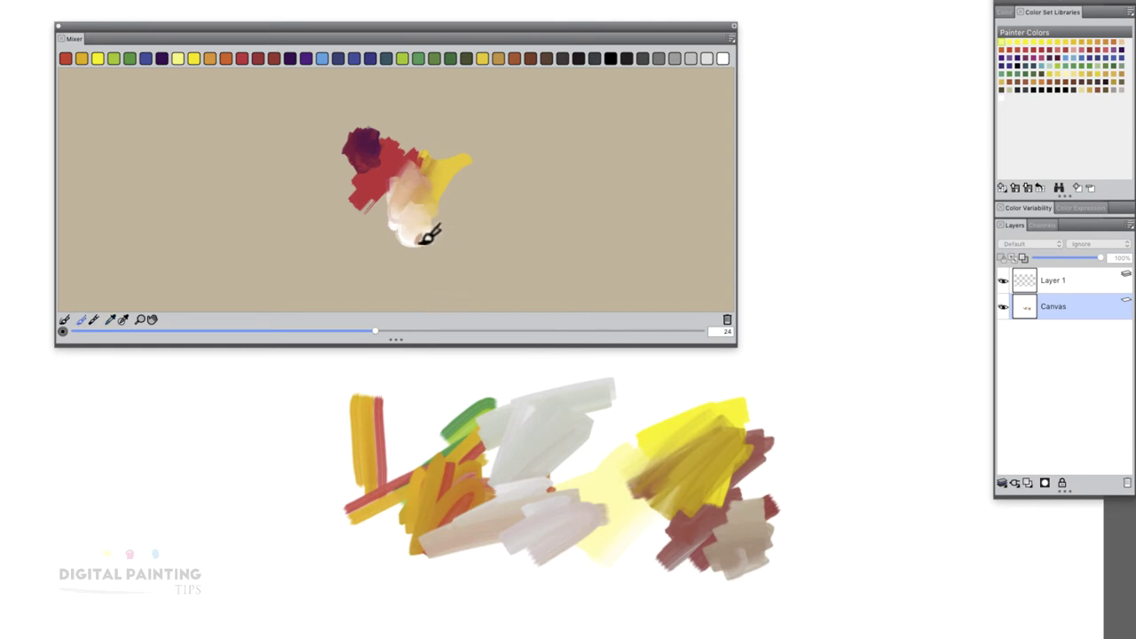
mouse_move(423, 236)
mouse_down()
mouse_move(436, 223)
mouse_move(429, 239)
mouse_up()
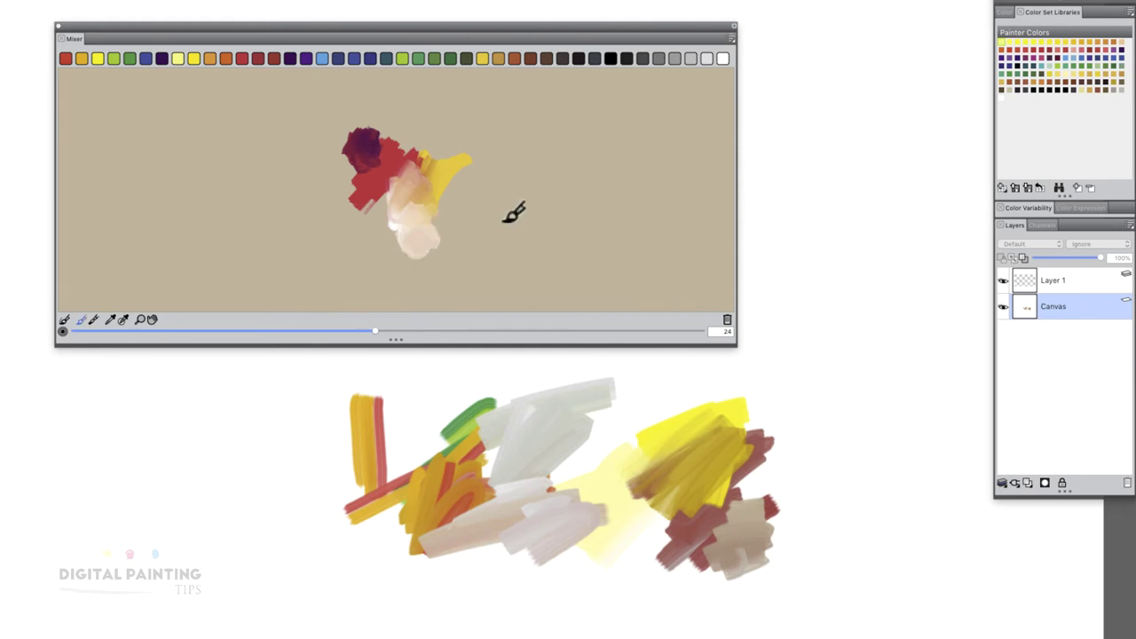
Save the current mixer pad as Mixer Pad.mxs.
click(729, 40)
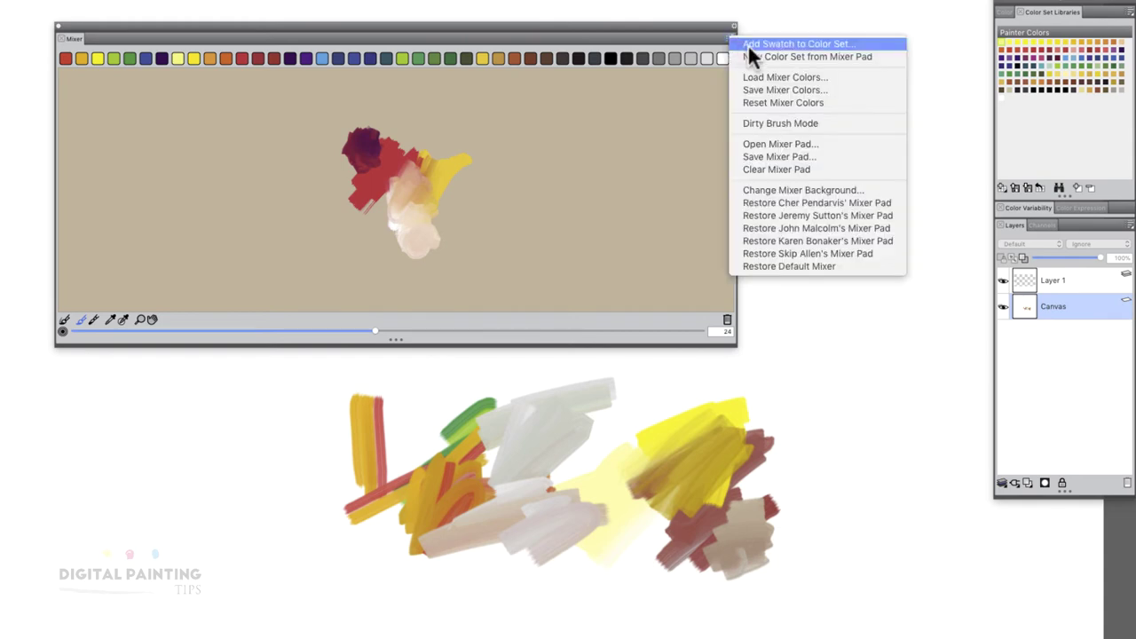
click(809, 157)
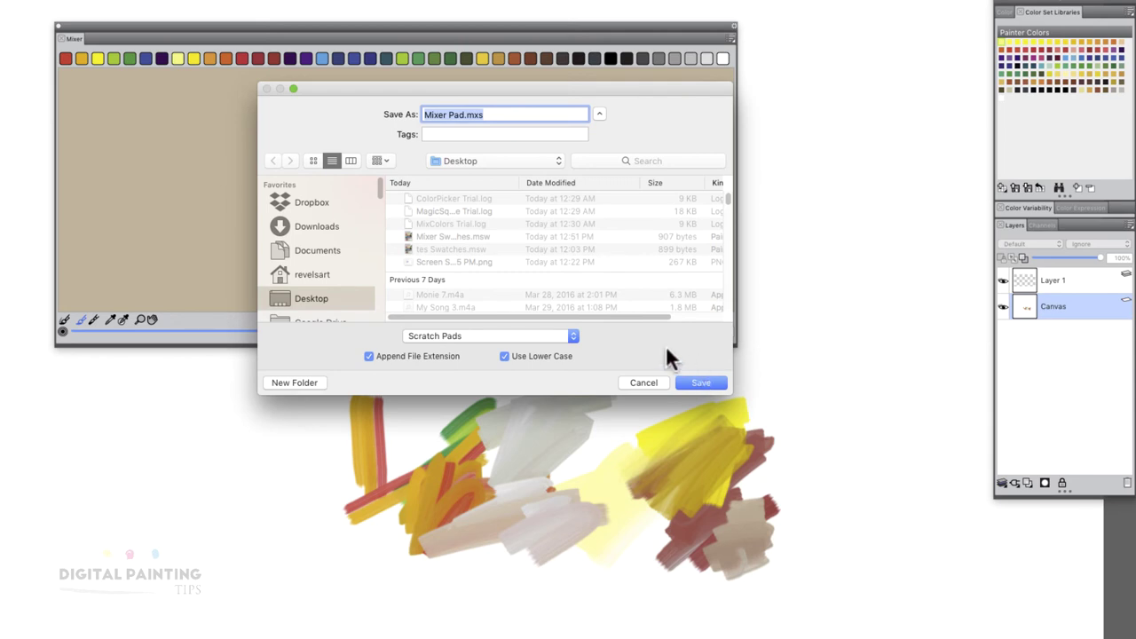
click(702, 383)
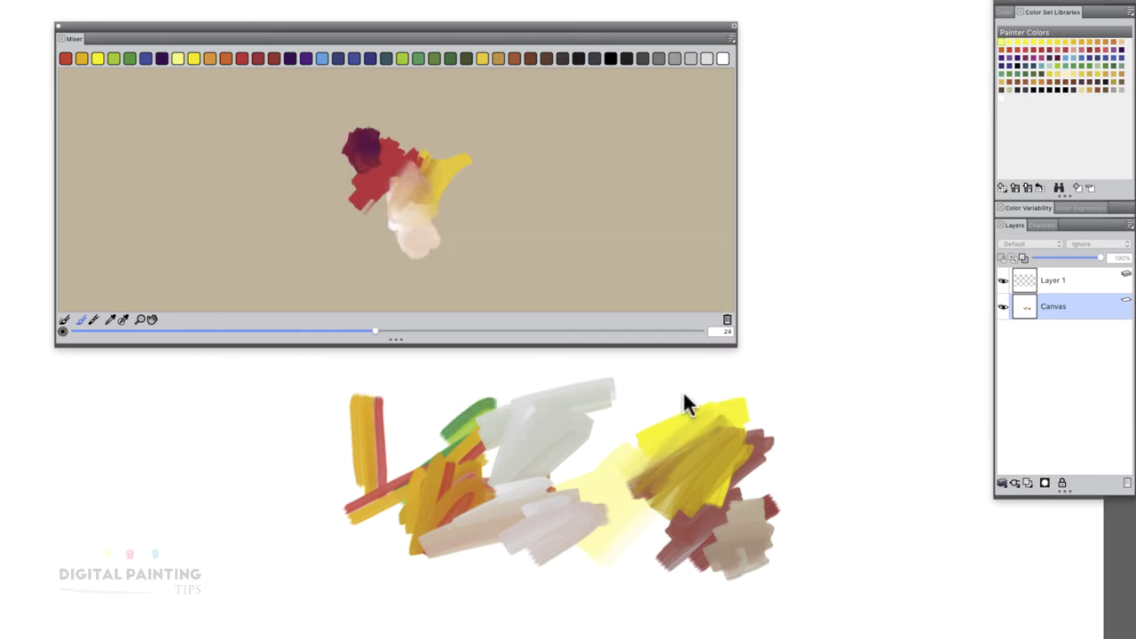
Restore the default mixer pad with its colour, grey and black bands.
click(732, 38)
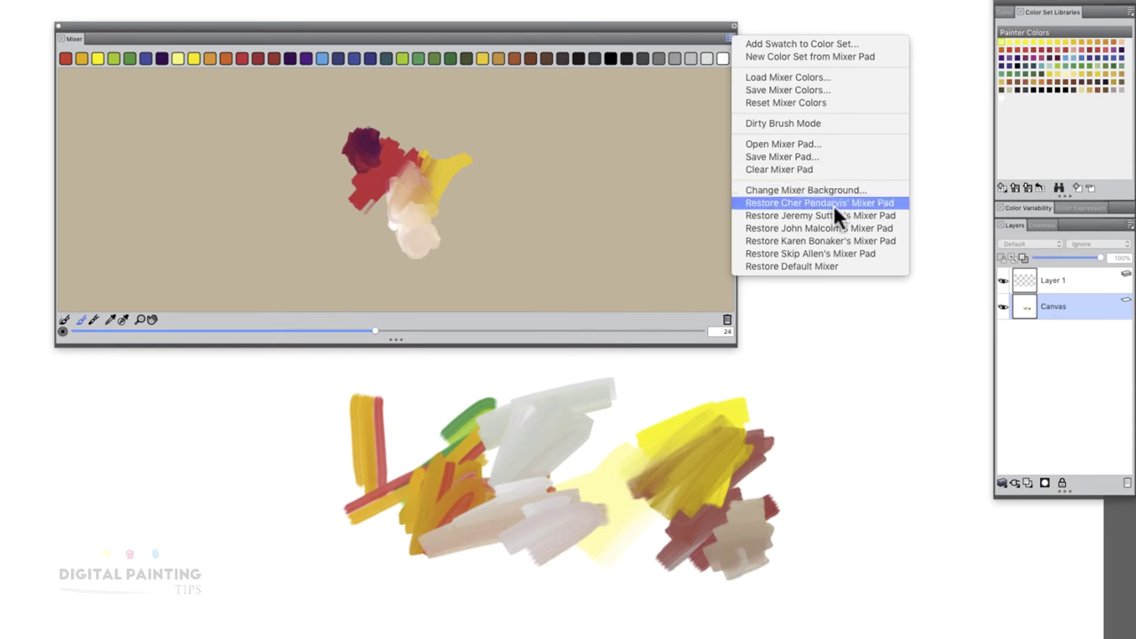
click(847, 266)
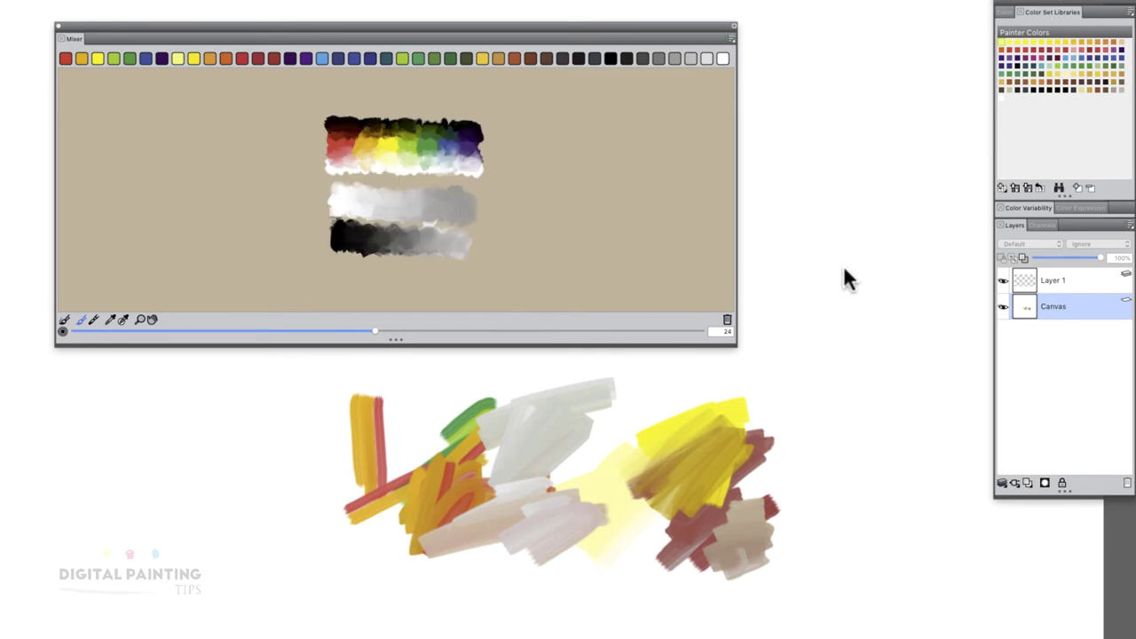
click(733, 38)
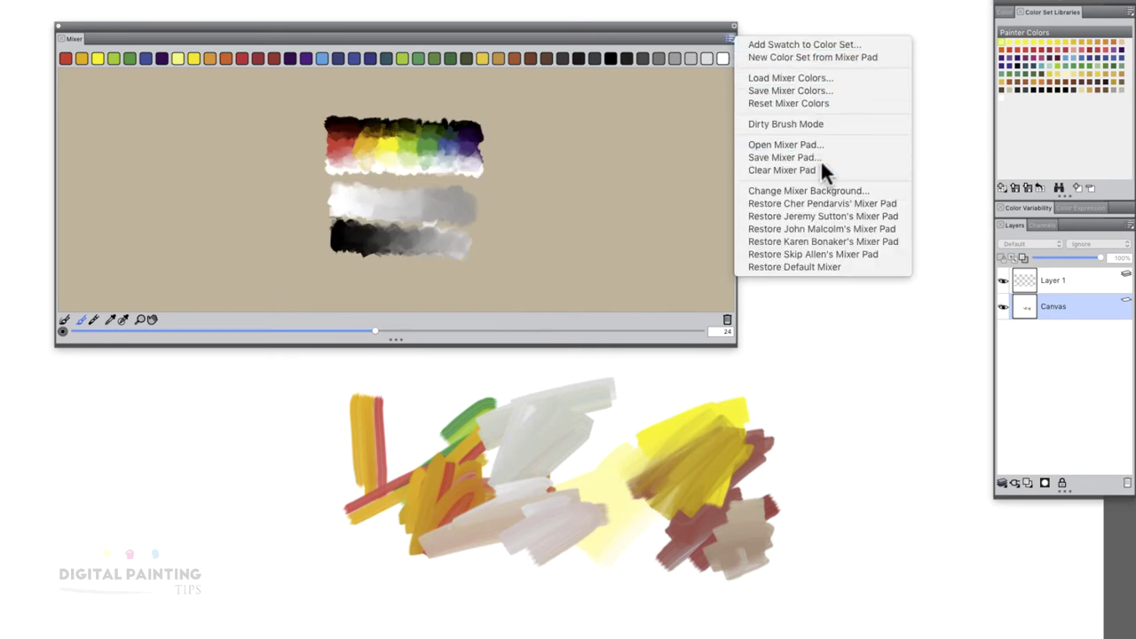
Clear the mixer pad, then open Mixer Pad.mxs to bring back the plum-red-cream blend.
click(822, 167)
click(733, 38)
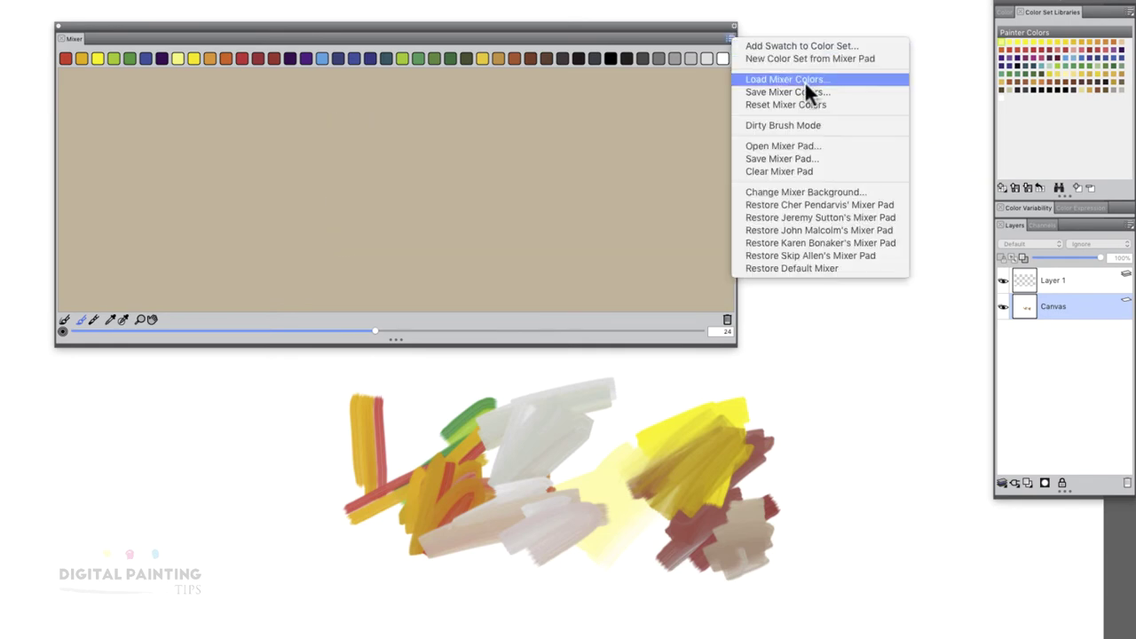
click(820, 146)
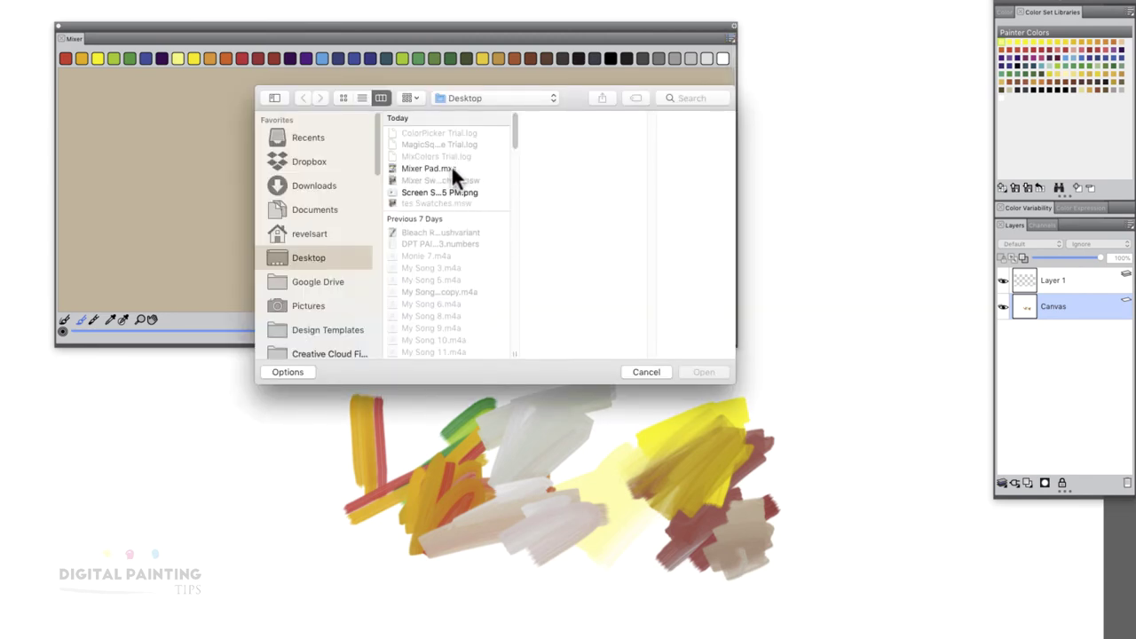
click(451, 166)
click(702, 372)
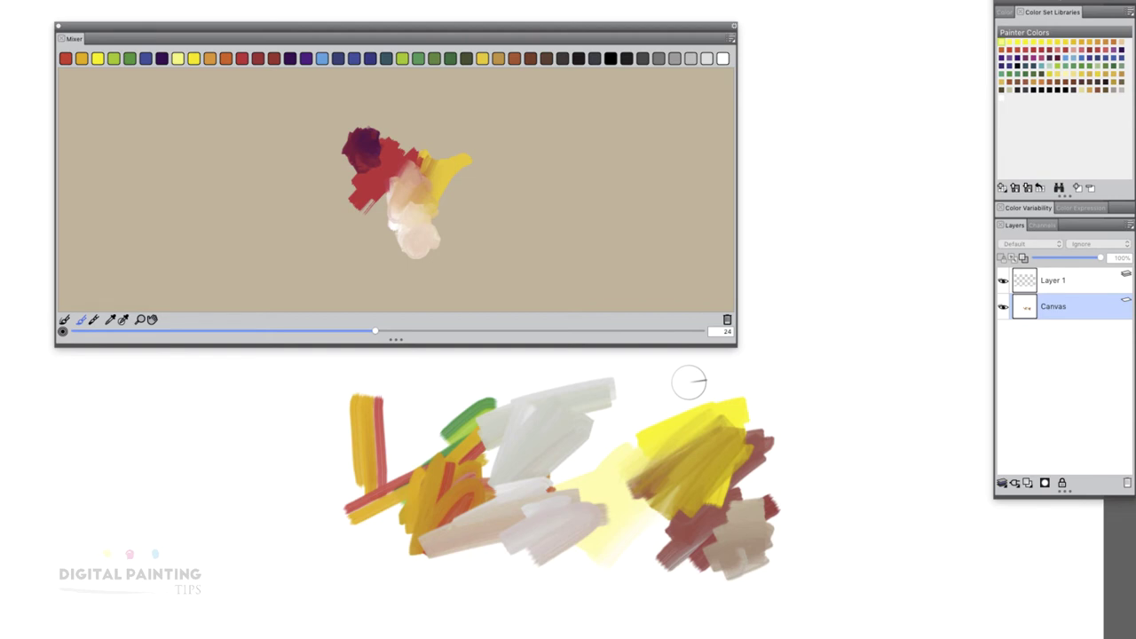
Change the mixer pad background from tan to a grey chosen in the Colors dialog.
click(730, 38)
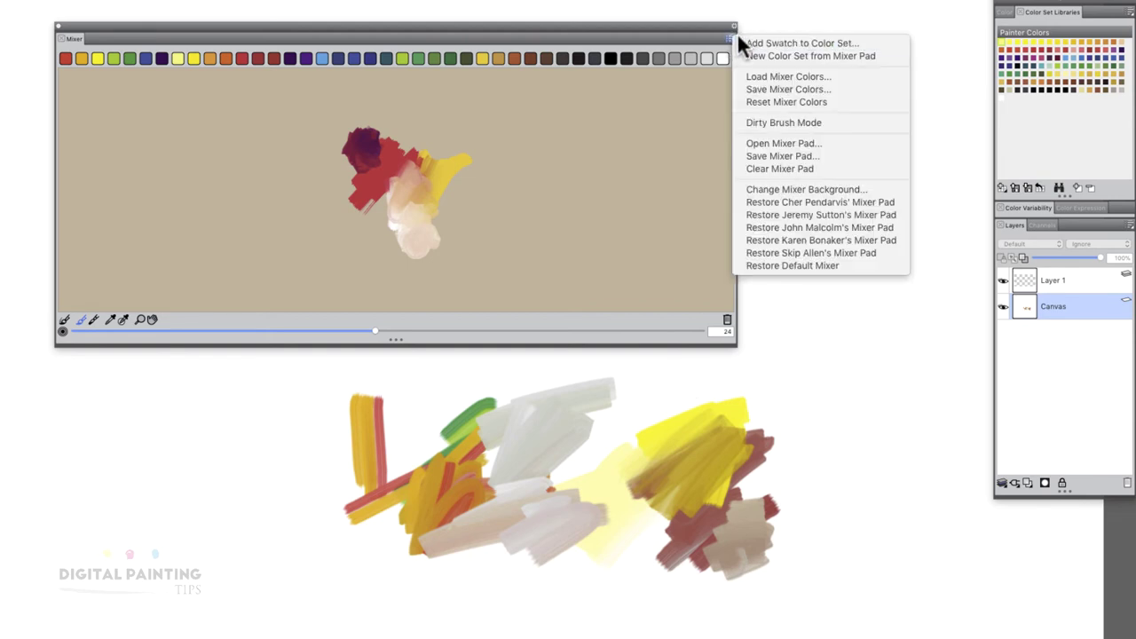
click(739, 40)
click(730, 36)
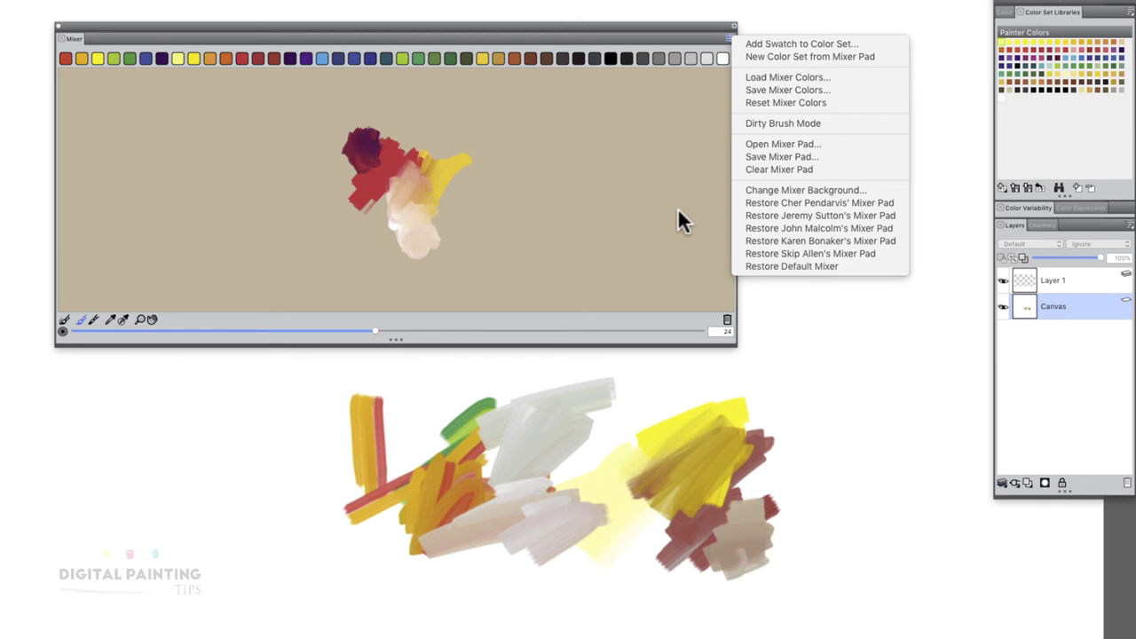
click(821, 189)
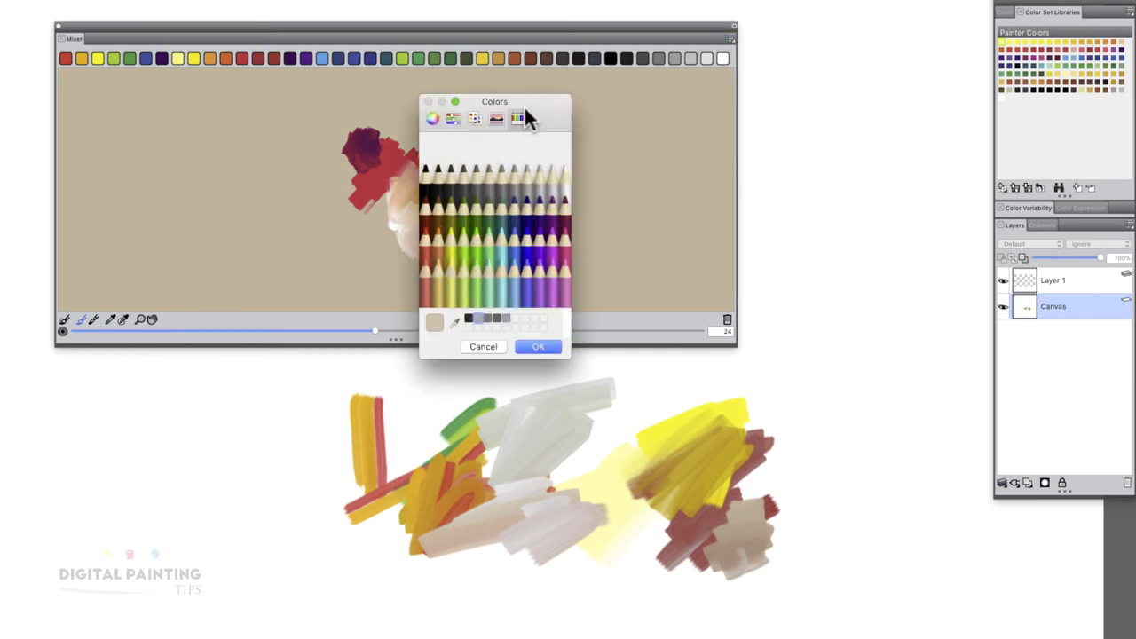
click(520, 178)
click(538, 346)
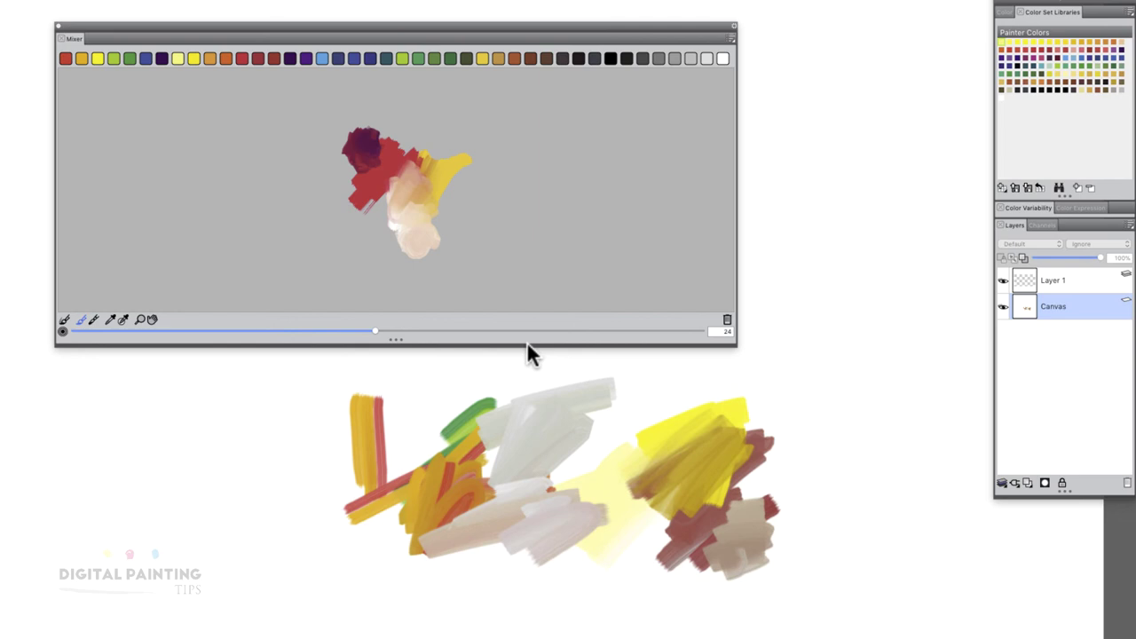
Load the artist preset mixer pad showing autumn trees reflected in water.
click(731, 37)
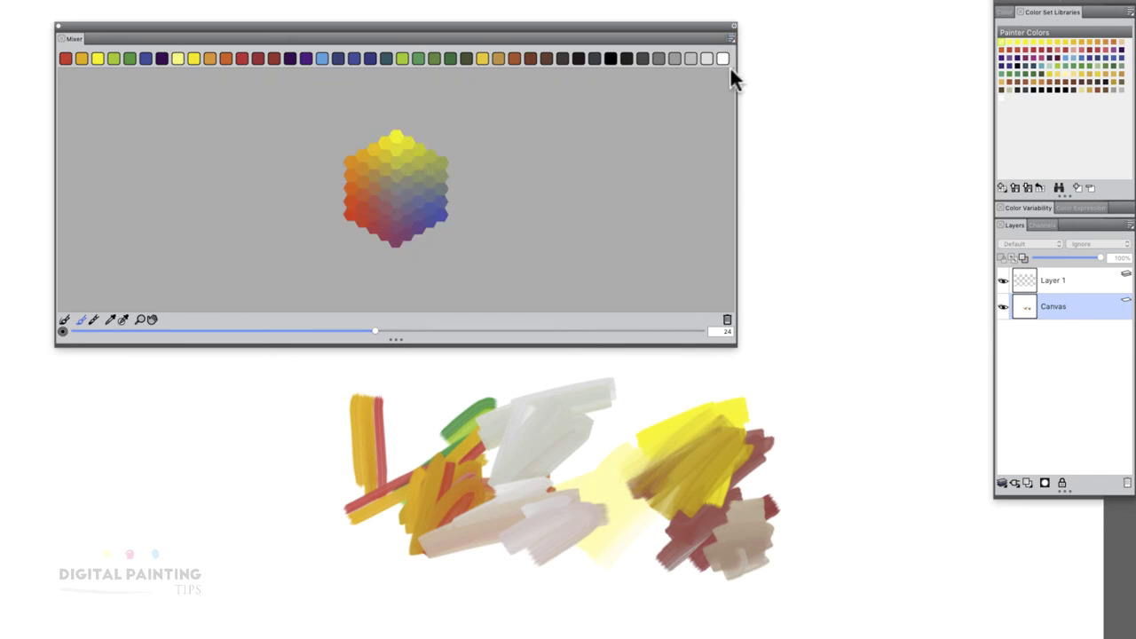
click(732, 38)
click(839, 226)
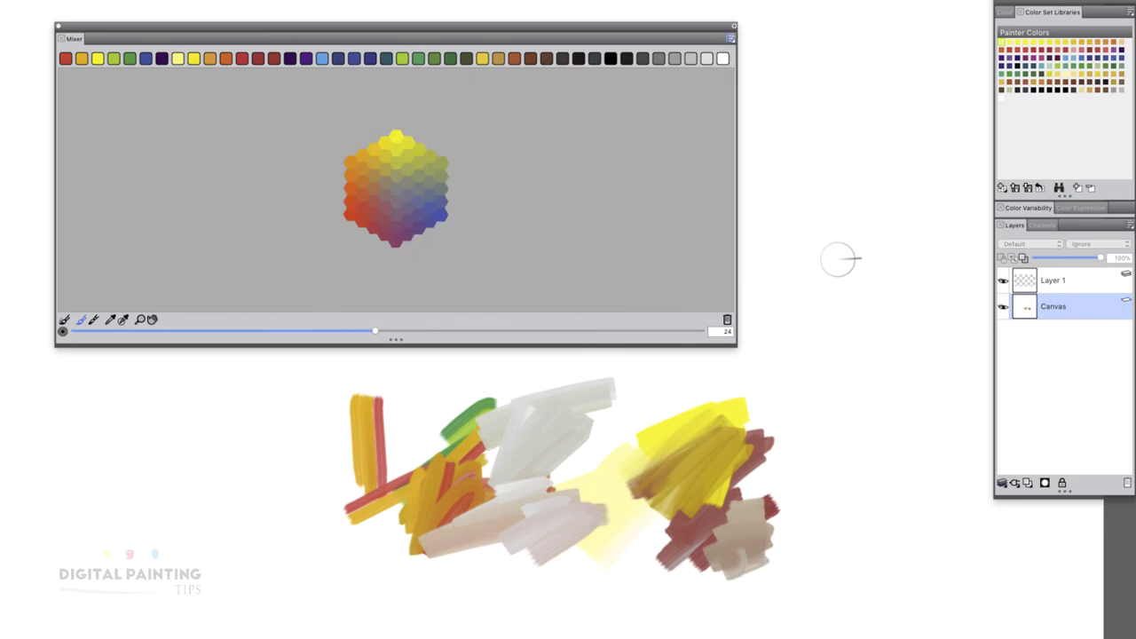
click(731, 38)
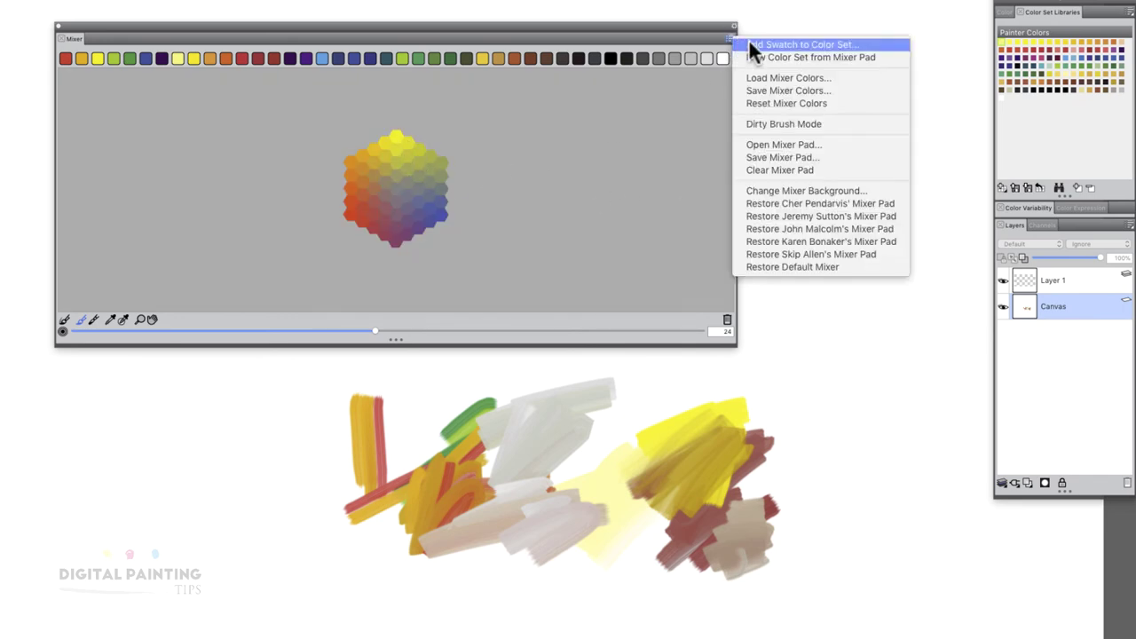
click(852, 243)
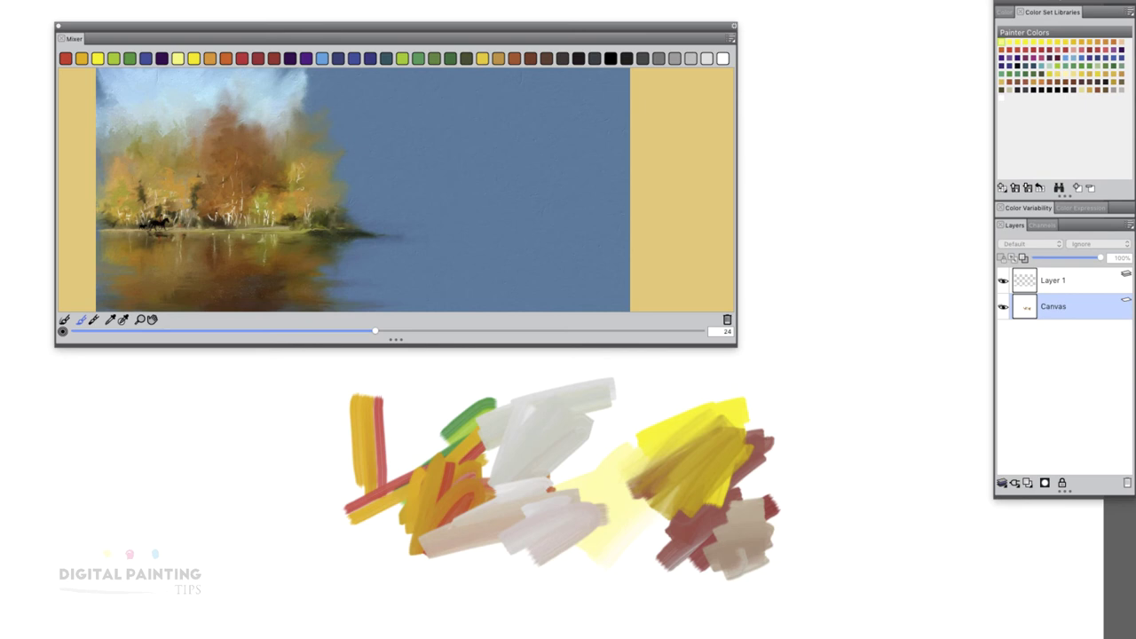
Open gray4_rgb_800x600.jpg as the mixer pad image.
click(730, 38)
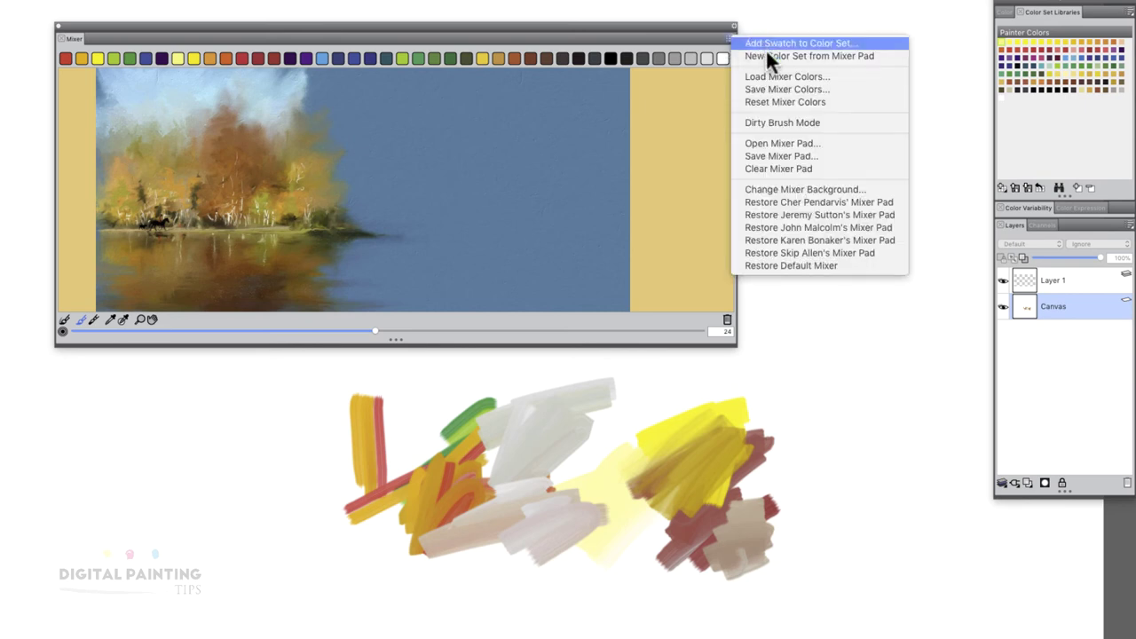
click(820, 143)
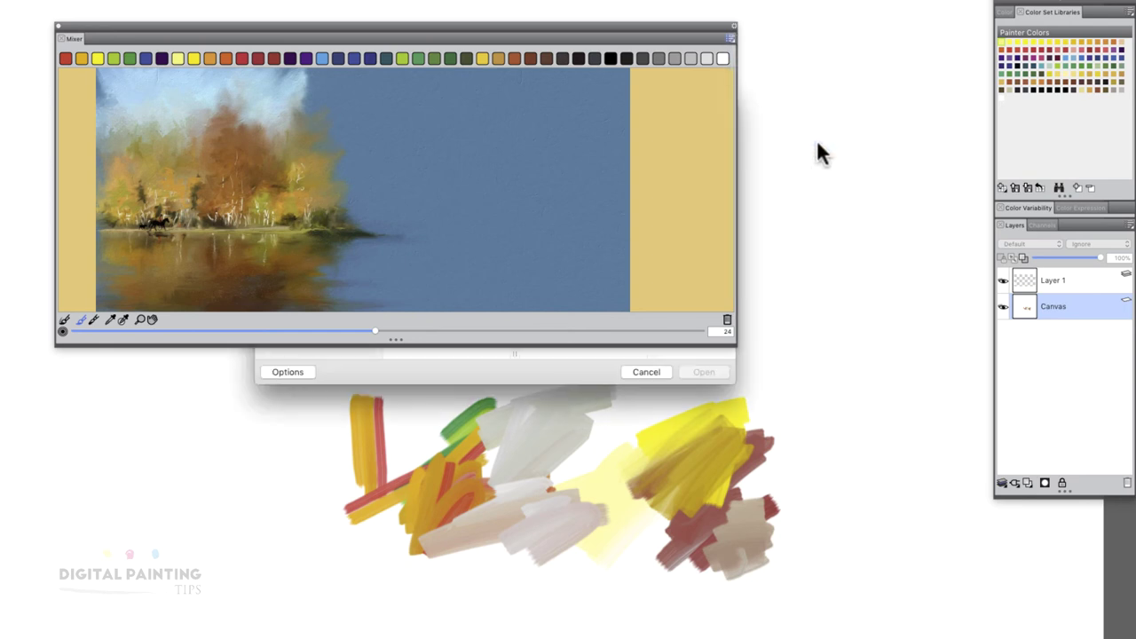
mouse_move(511, 127)
mouse_down()
mouse_move(502, 242)
mouse_move(488, 231)
mouse_up()
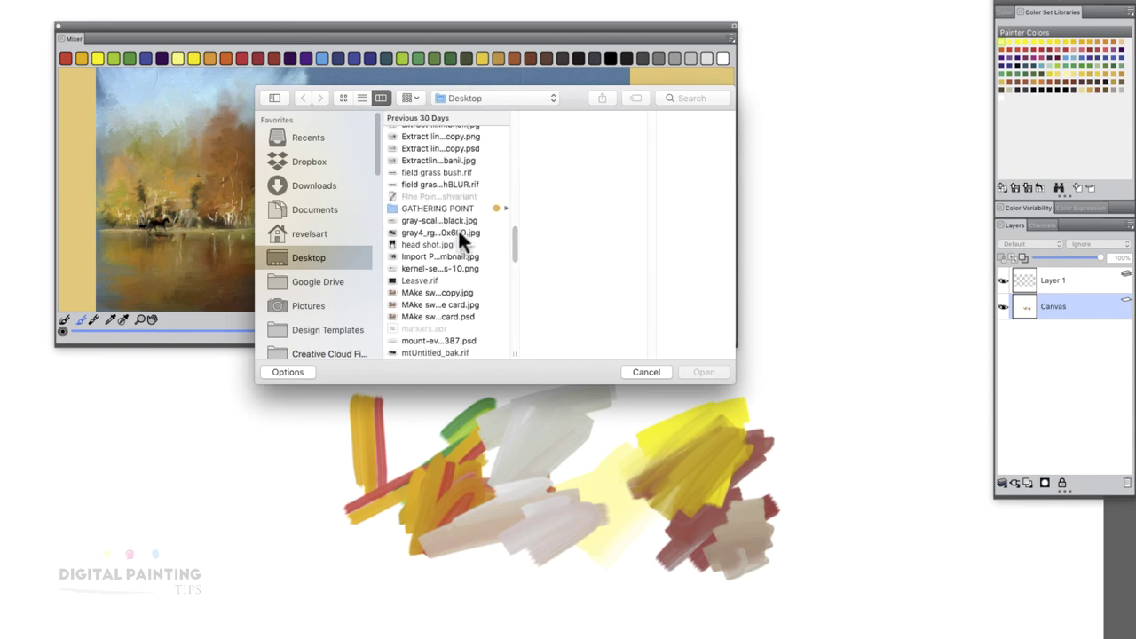
click(458, 230)
click(706, 371)
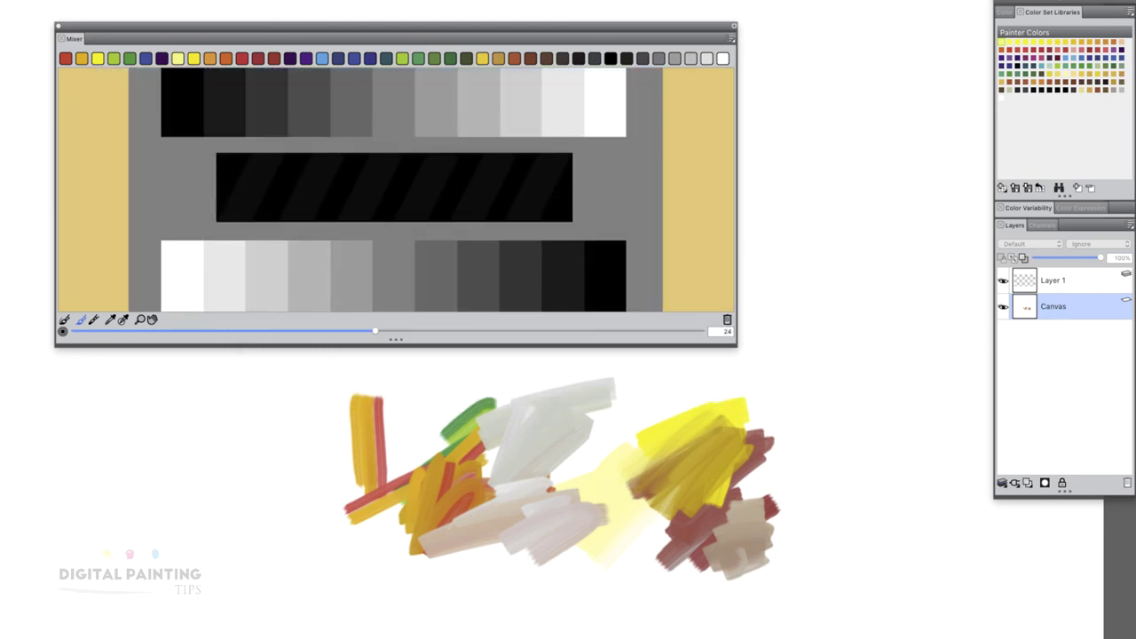
Replace it by opening Decoy_final_KF copy.jpg, the Star Wars painting, as the mixer pad.
click(731, 38)
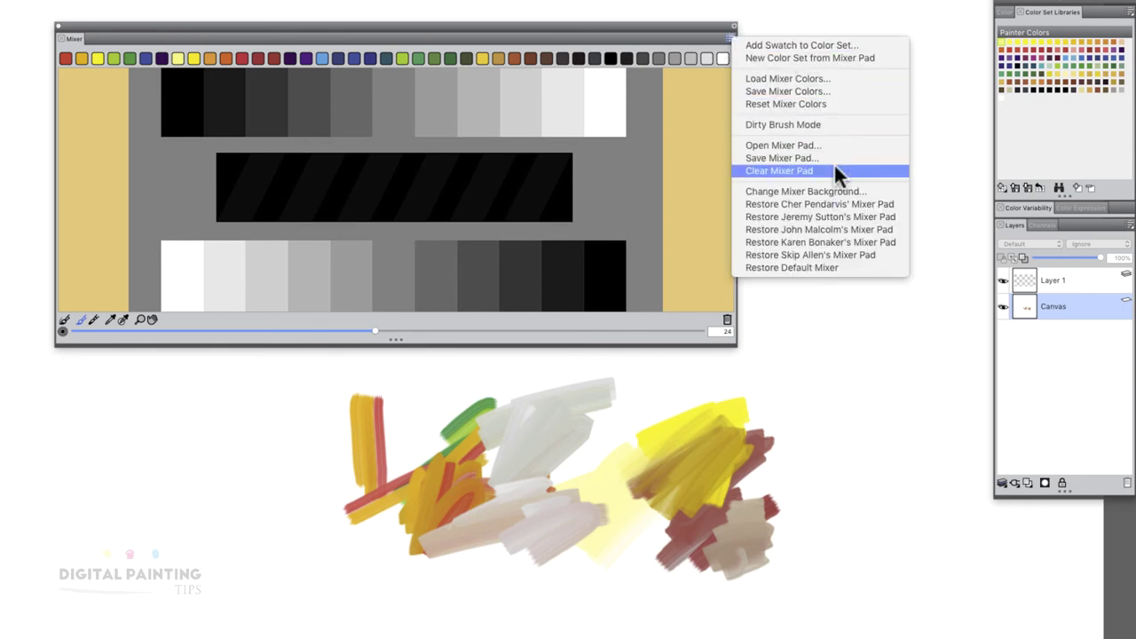
click(812, 143)
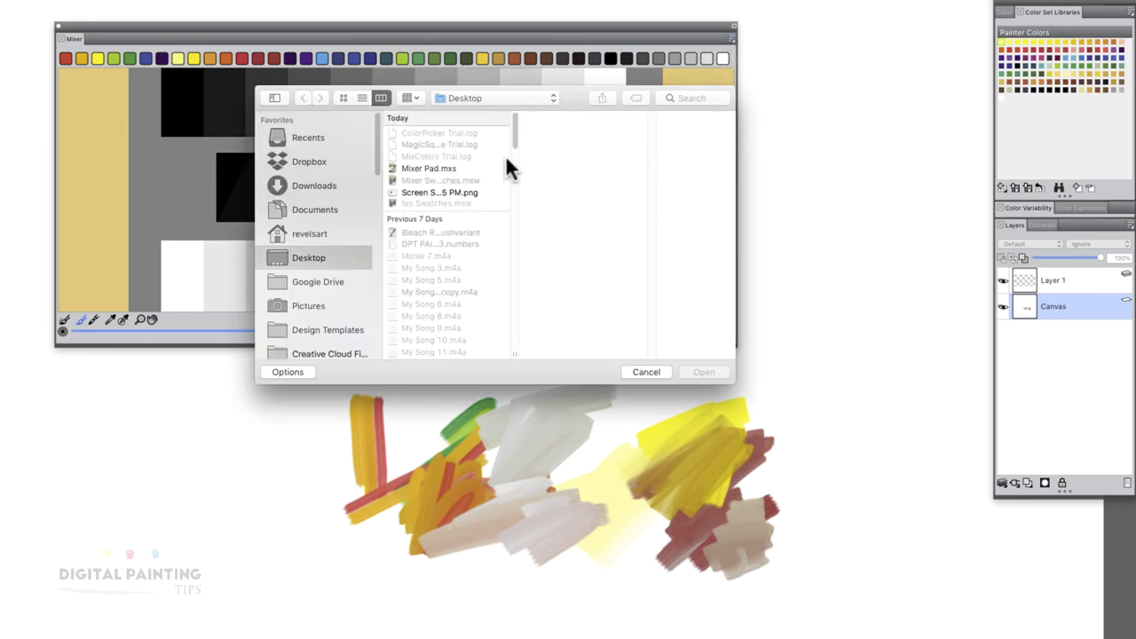
drag(514, 142, 507, 214)
click(451, 171)
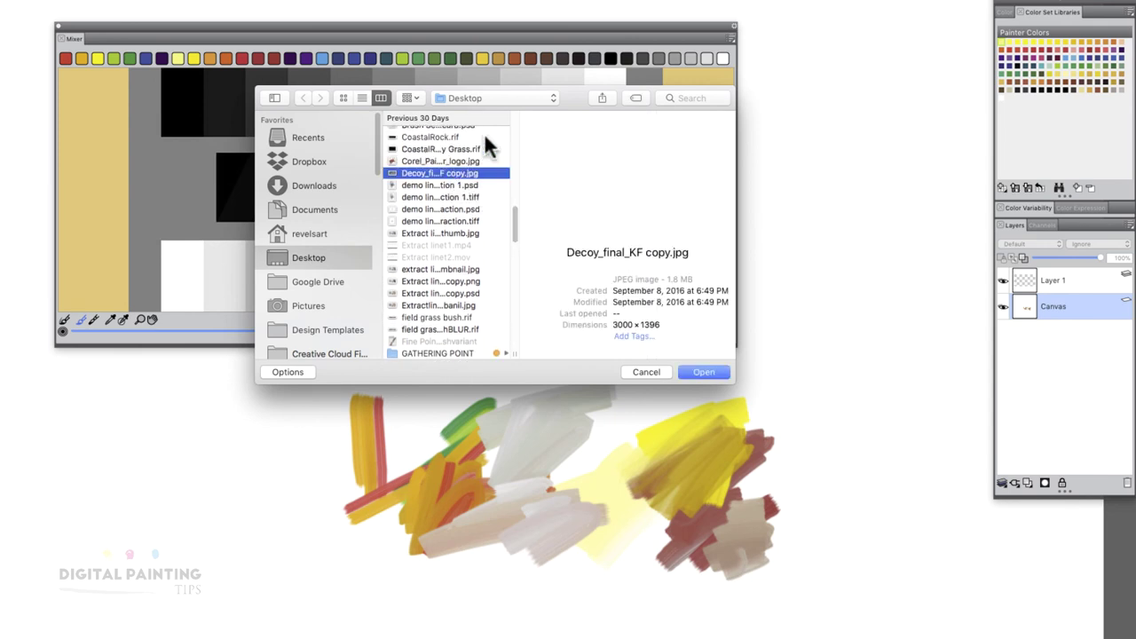
click(701, 368)
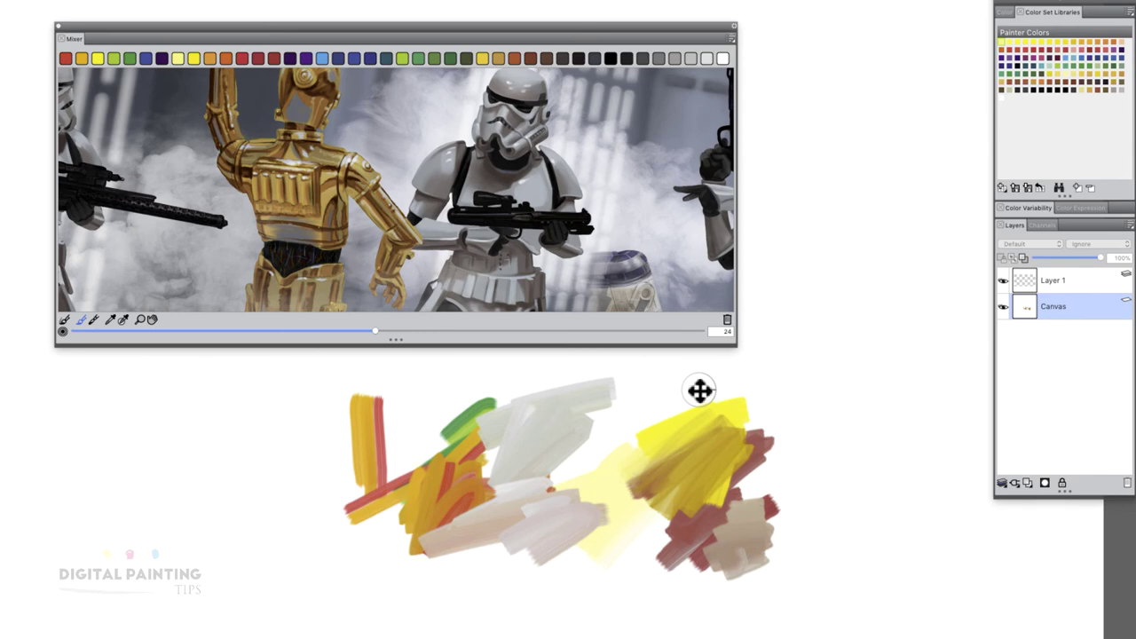
Enlarge the Mixer panel to show more of the Star Wars painting.
click(735, 346)
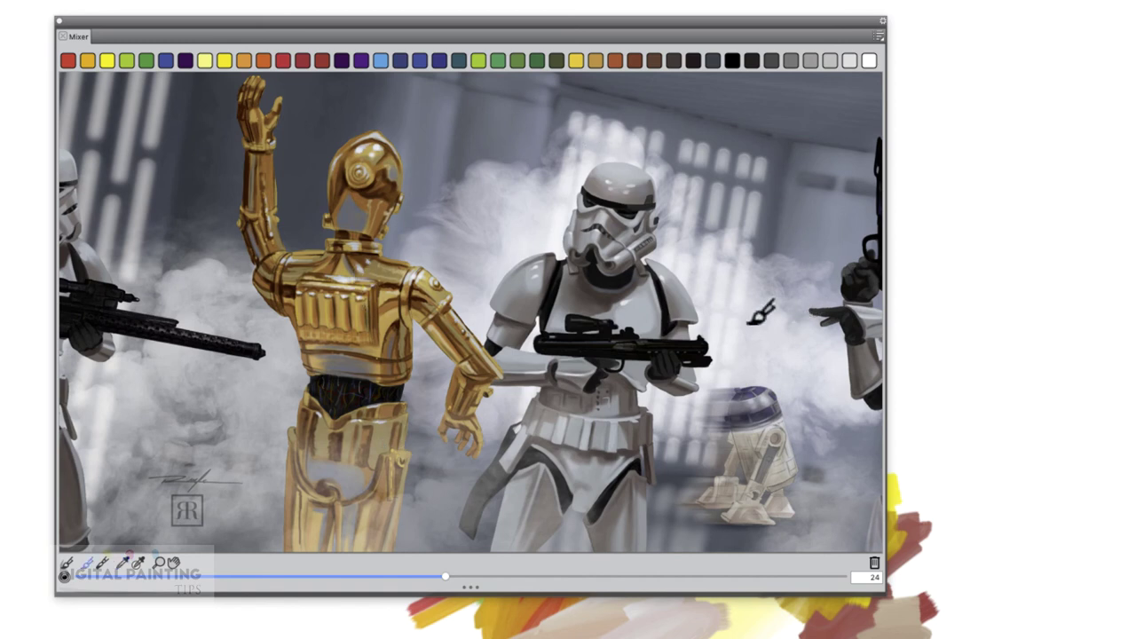
key(b)
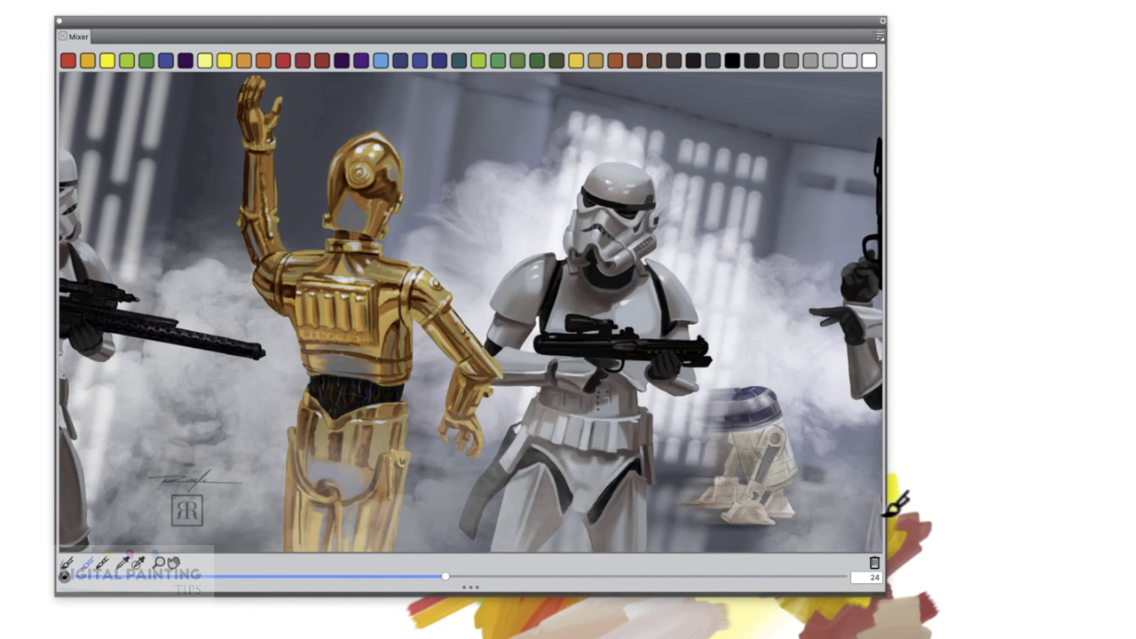
click(172, 559)
click(591, 300)
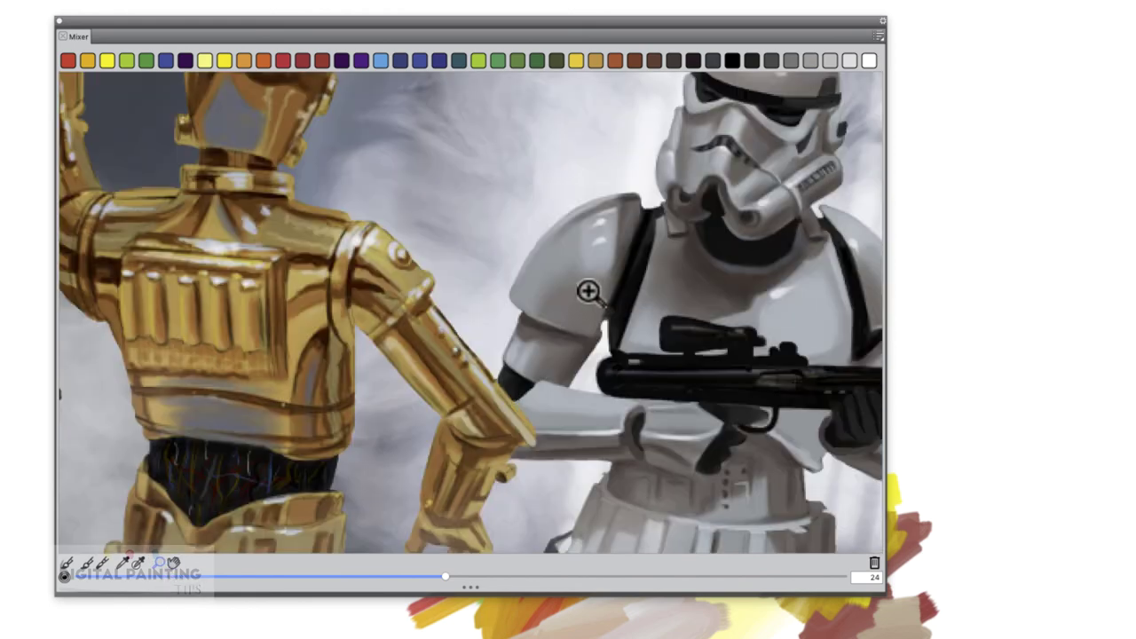
click(589, 311)
alt+click(588, 312)
alt+click(588, 313)
alt+click(588, 312)
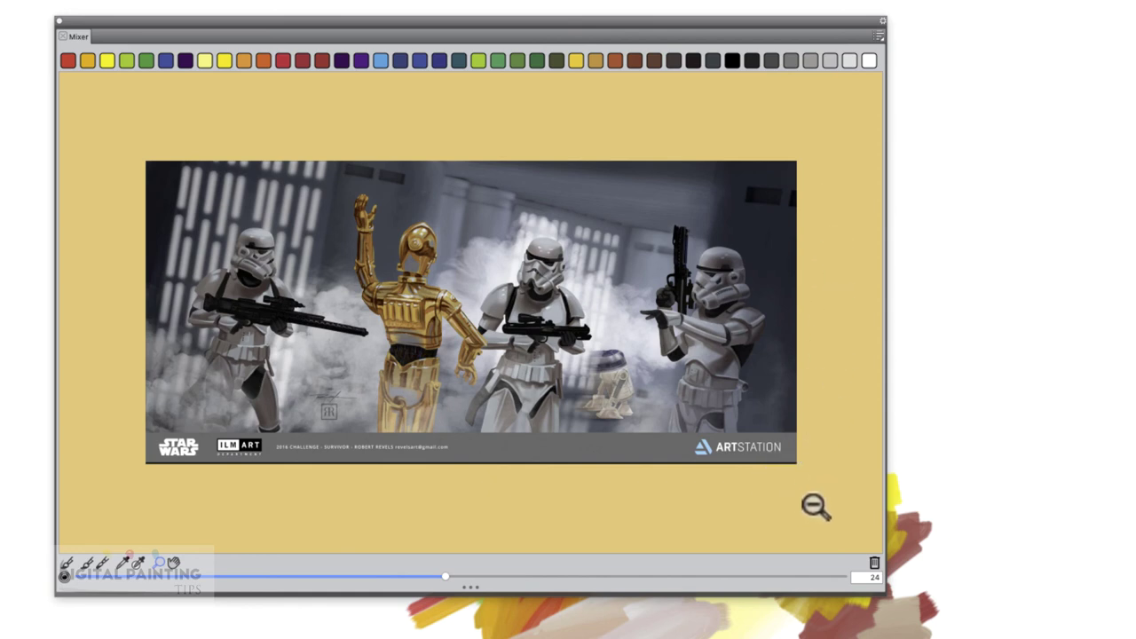
Change the mixer background to the Aluminum grey colour.
click(877, 36)
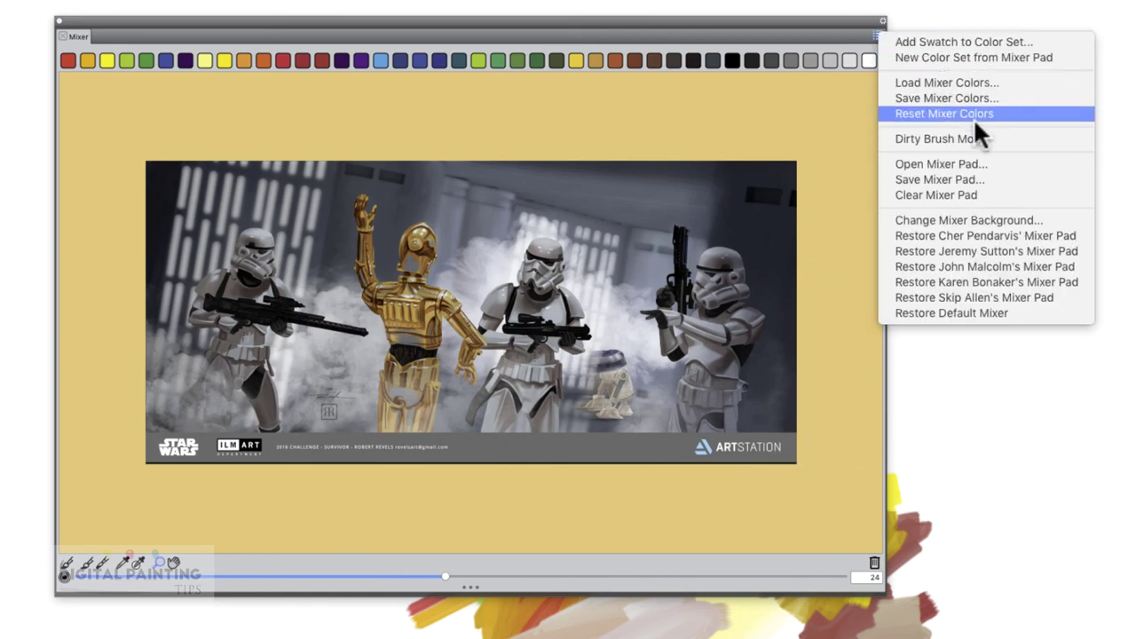
click(983, 220)
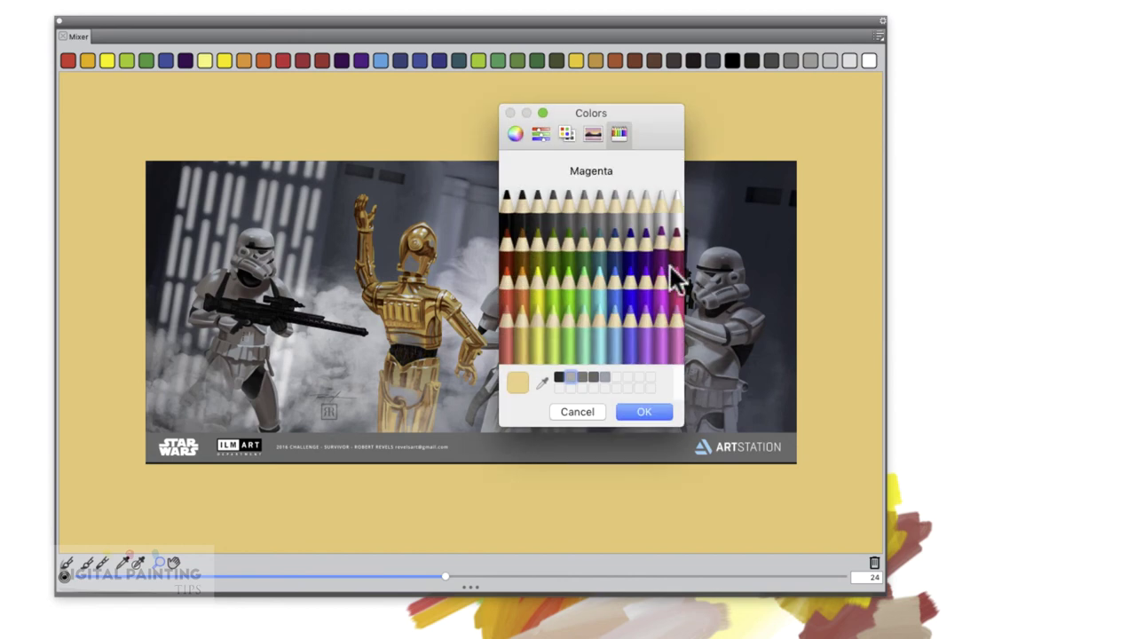
click(615, 213)
click(646, 413)
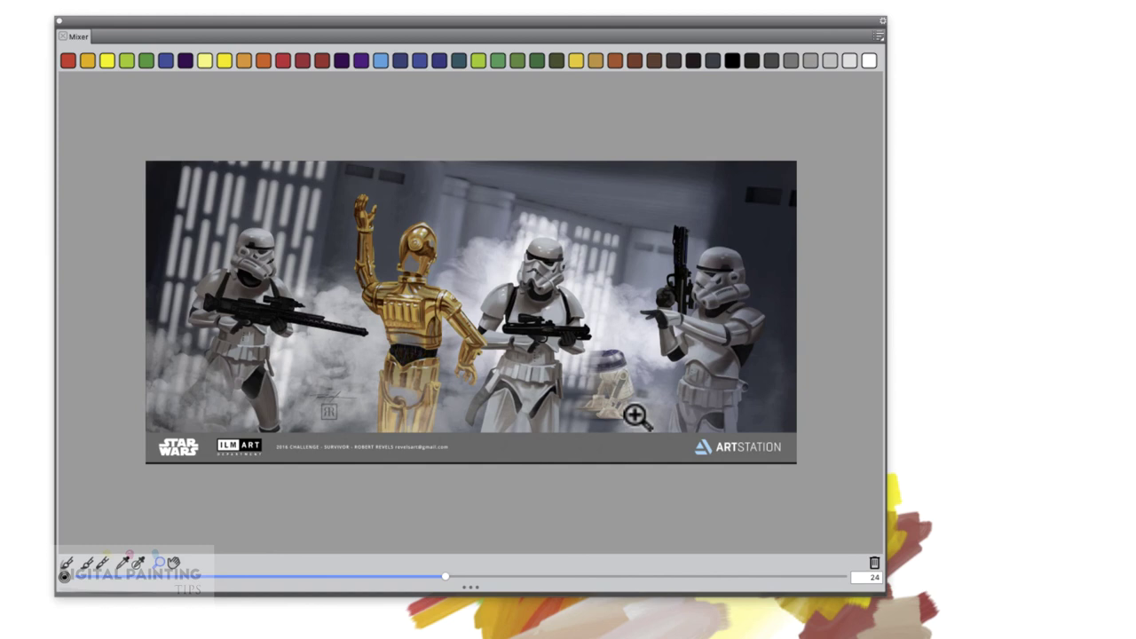
Smear paint over the logos, footer, C-3PO's leg and chest, and the trooper's helmet.
click(102, 564)
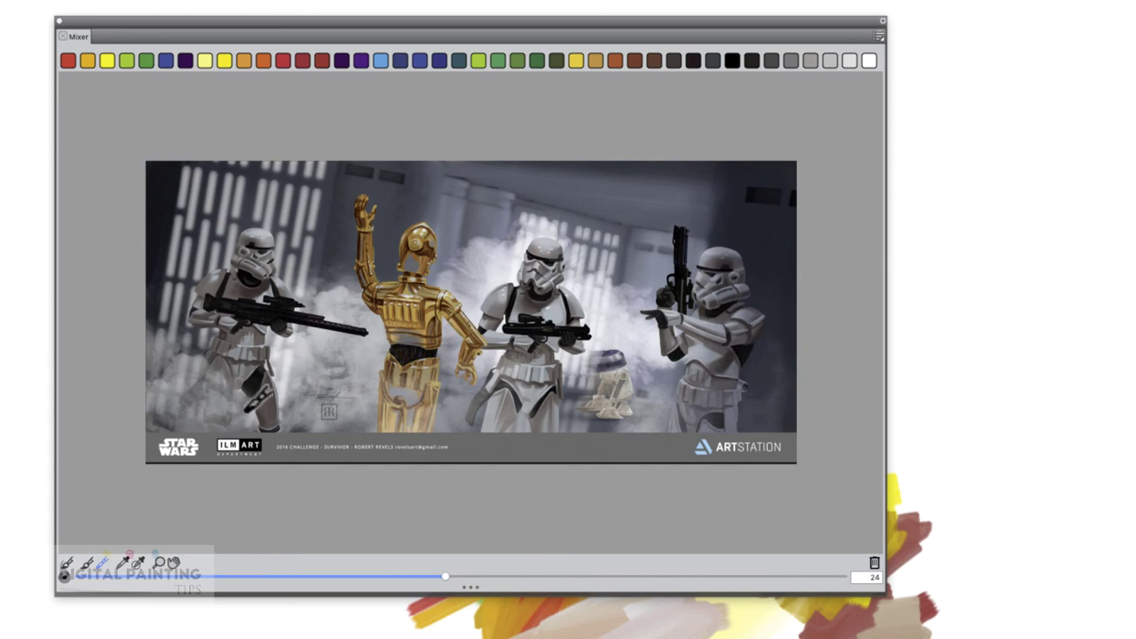
mouse_move(253, 435)
mouse_down()
mouse_move(187, 452)
mouse_move(382, 448)
mouse_move(426, 364)
mouse_move(382, 381)
mouse_move(404, 386)
mouse_move(426, 417)
mouse_move(444, 400)
mouse_move(431, 288)
mouse_move(471, 284)
mouse_move(381, 283)
mouse_move(373, 233)
mouse_move(393, 293)
mouse_up()
mouse_move(533, 173)
mouse_down()
mouse_move(546, 233)
mouse_move(557, 232)
mouse_move(544, 256)
mouse_move(586, 266)
mouse_up()
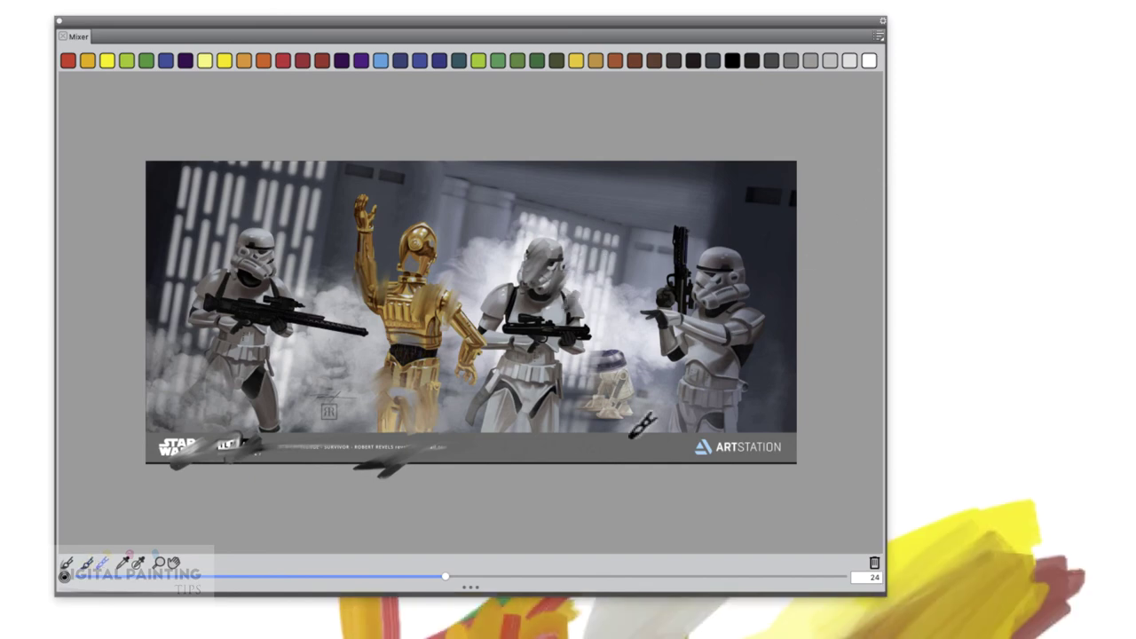
Zoom in on C-3PO and the trooper's shoulder, enlarging the Mixer window to show more painting.
click(159, 563)
click(544, 365)
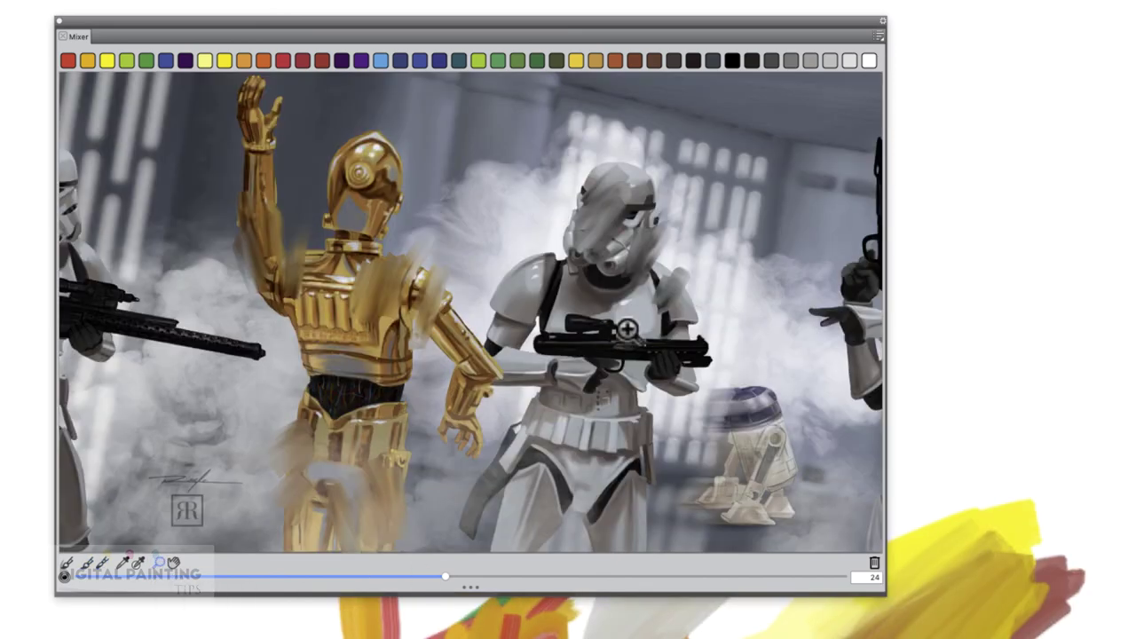
click(667, 372)
mouse_move(866, 607)
mouse_down()
mouse_move(944, 638)
mouse_move(1109, 638)
mouse_up()
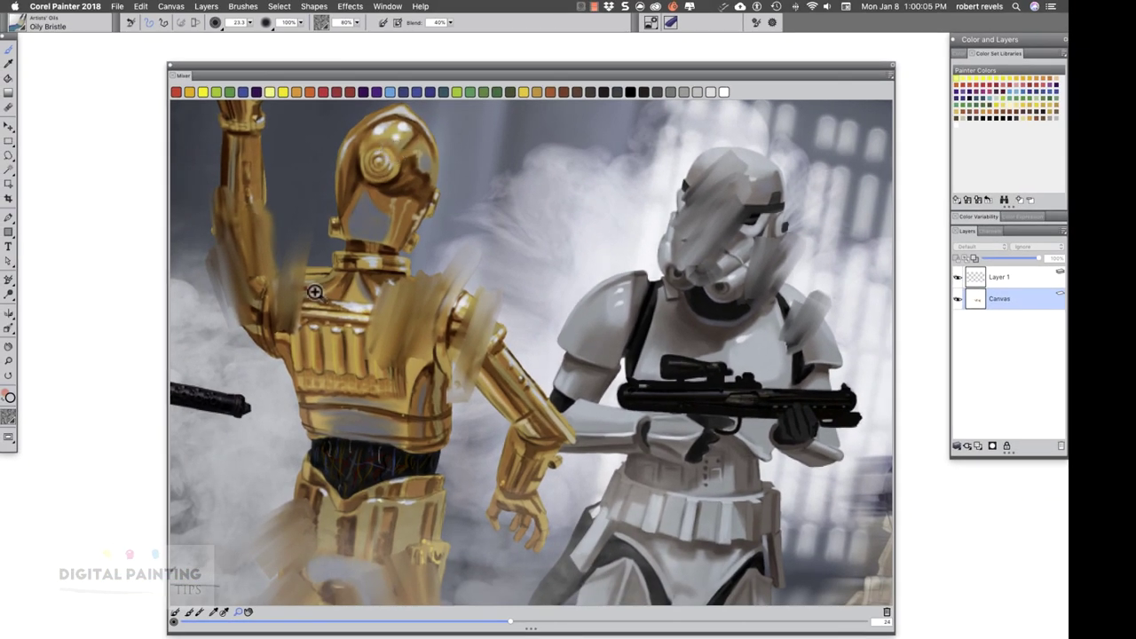
click(387, 160)
Smear tan paint over C-3PO's head and neck, then dab blue on the trooper's shoulder.
click(199, 611)
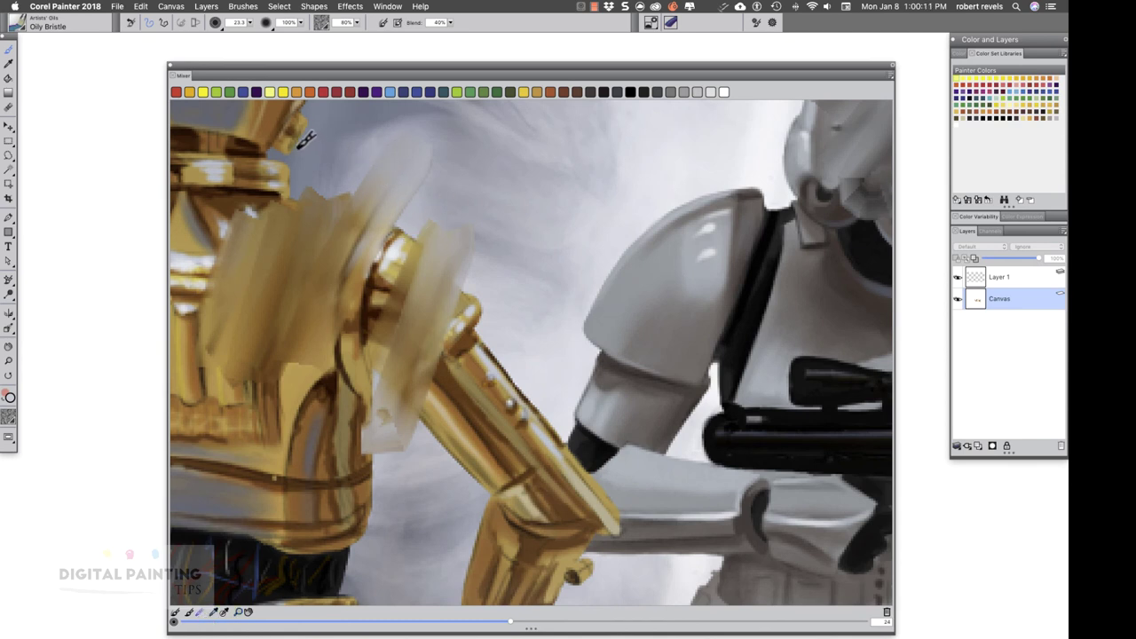
mouse_move(281, 171)
mouse_down()
mouse_move(293, 160)
mouse_move(232, 233)
mouse_move(218, 220)
mouse_up()
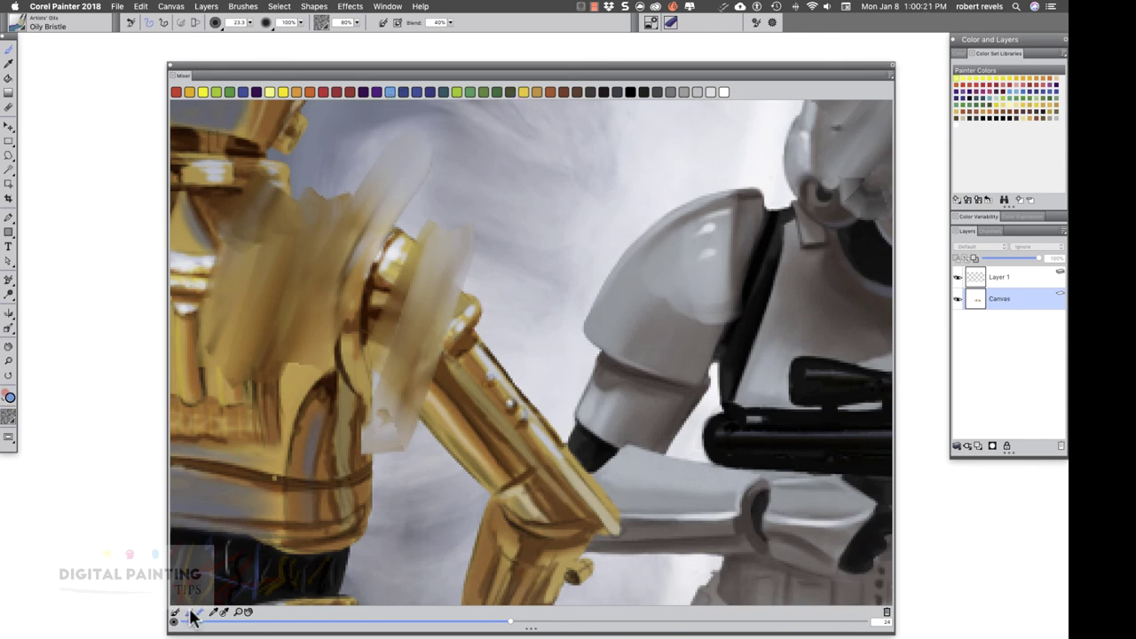
mouse_move(685, 261)
mouse_down()
mouse_move(689, 293)
mouse_move(698, 254)
mouse_move(724, 236)
mouse_move(700, 264)
mouse_move(693, 254)
mouse_move(637, 407)
mouse_up()
Switch mixer brushes and zoom back out to see the whole pad.
key(alt)
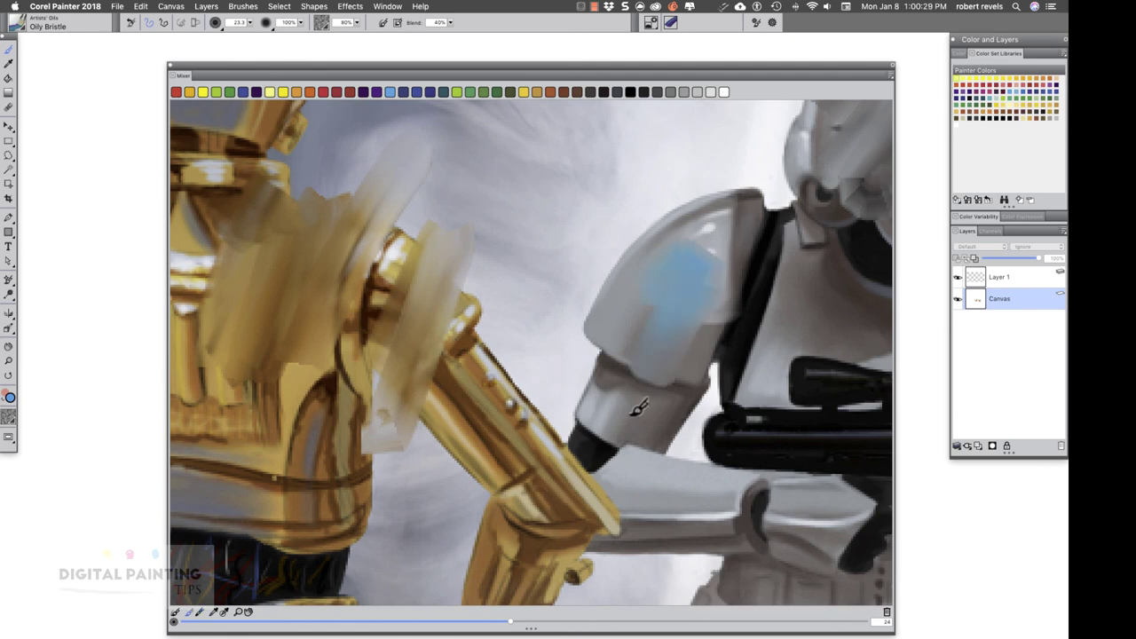
click(238, 612)
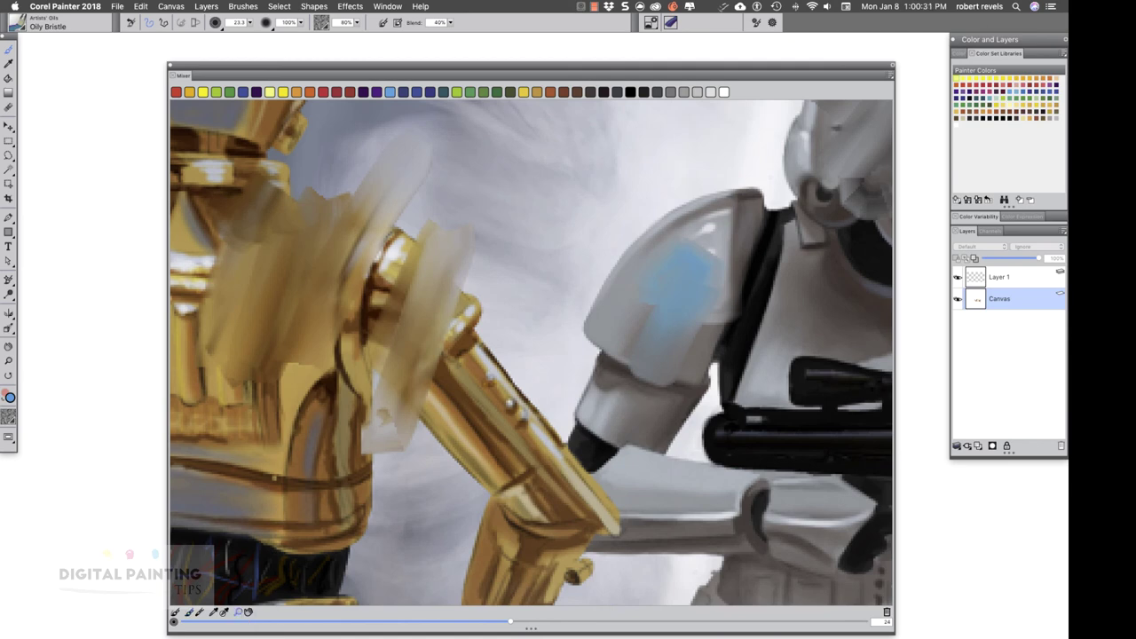
click(560, 313)
click(530, 410)
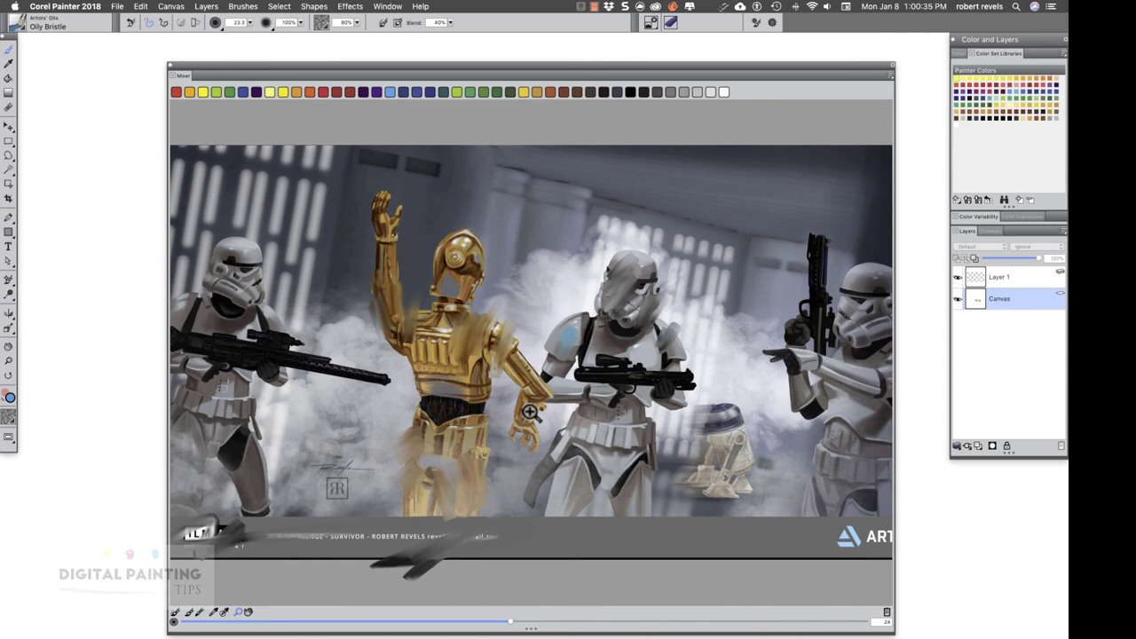
Dismiss the Mixer options list and make the mixer brush larger with the size slider.
click(891, 74)
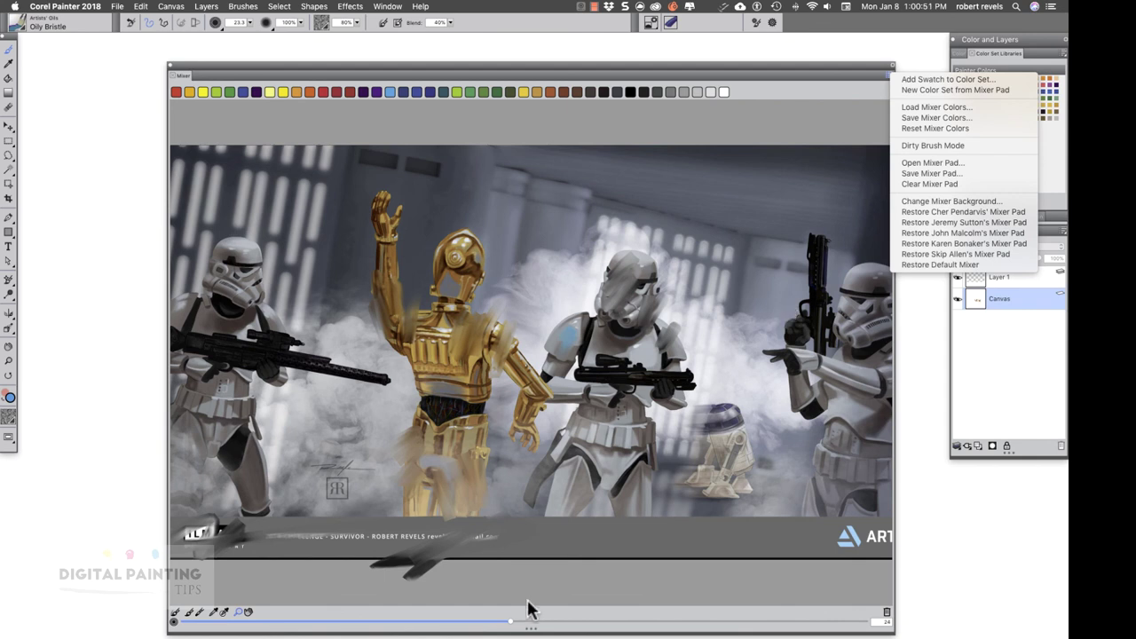
click(510, 626)
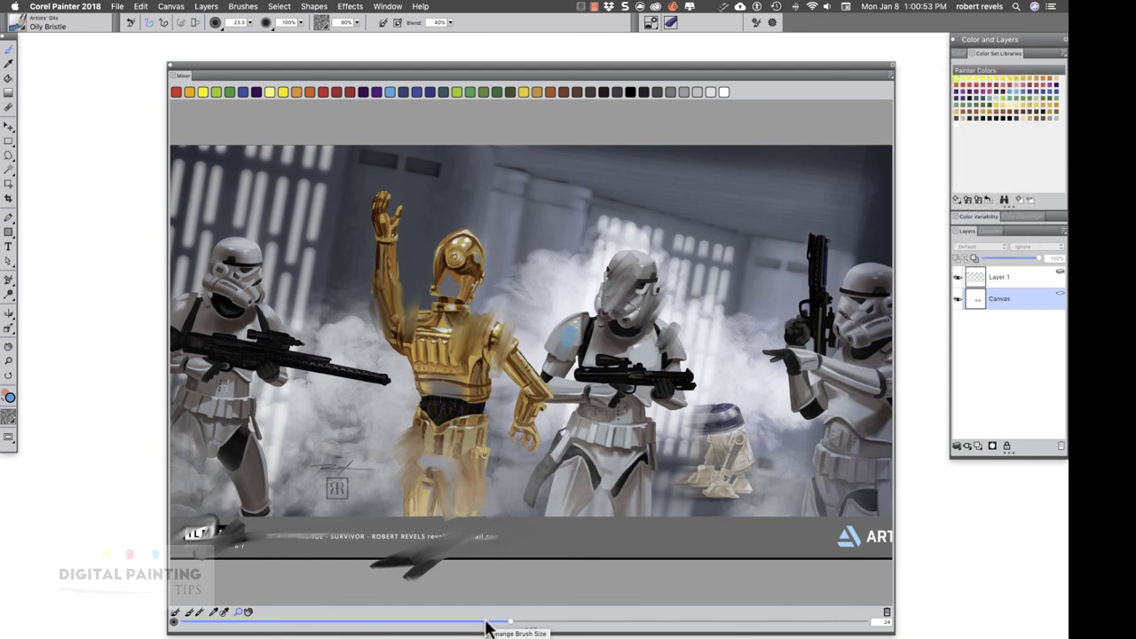
mouse_move(506, 624)
mouse_down()
mouse_move(537, 624)
mouse_move(521, 619)
mouse_up()
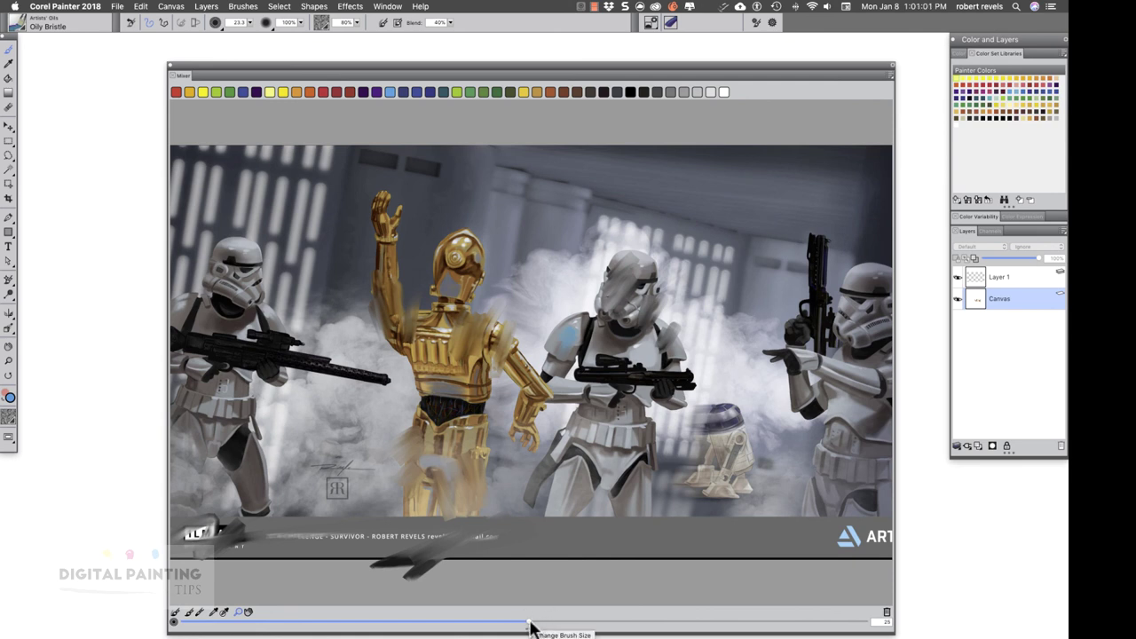
drag(536, 619, 609, 623)
With the Mix Color brush enlarged, paint blue and brown strokes over C-3PO's waist.
click(189, 613)
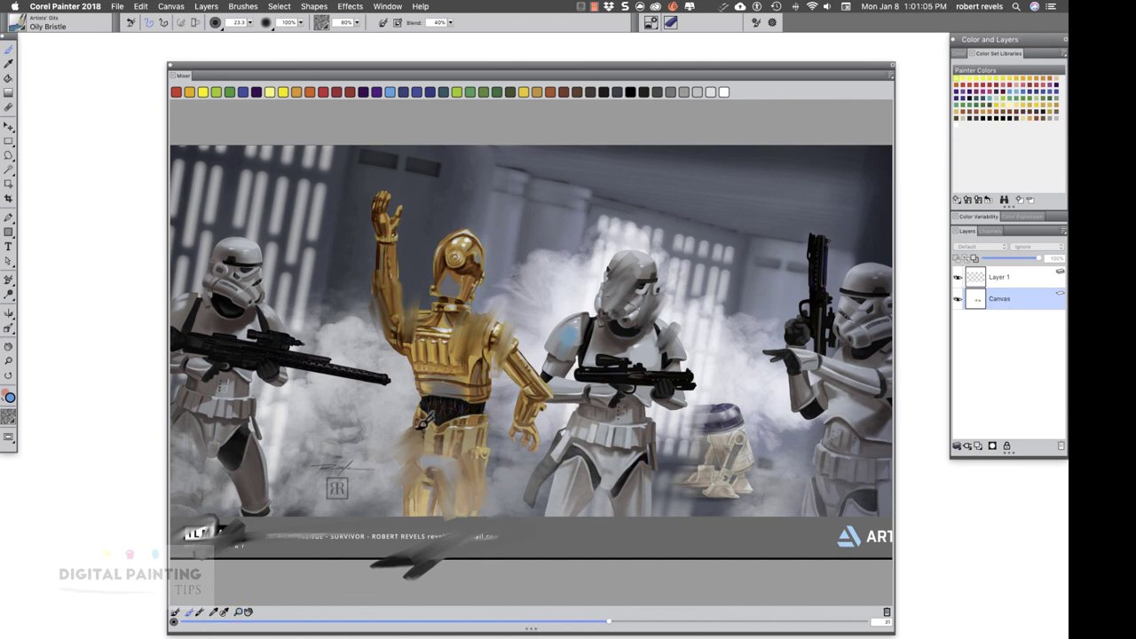
drag(384, 460, 427, 417)
drag(679, 624, 779, 623)
mouse_move(427, 424)
mouse_down()
mouse_move(461, 479)
mouse_move(484, 466)
mouse_move(499, 484)
mouse_up()
mouse_move(530, 622)
mouse_down()
mouse_move(347, 623)
mouse_move(531, 622)
mouse_up()
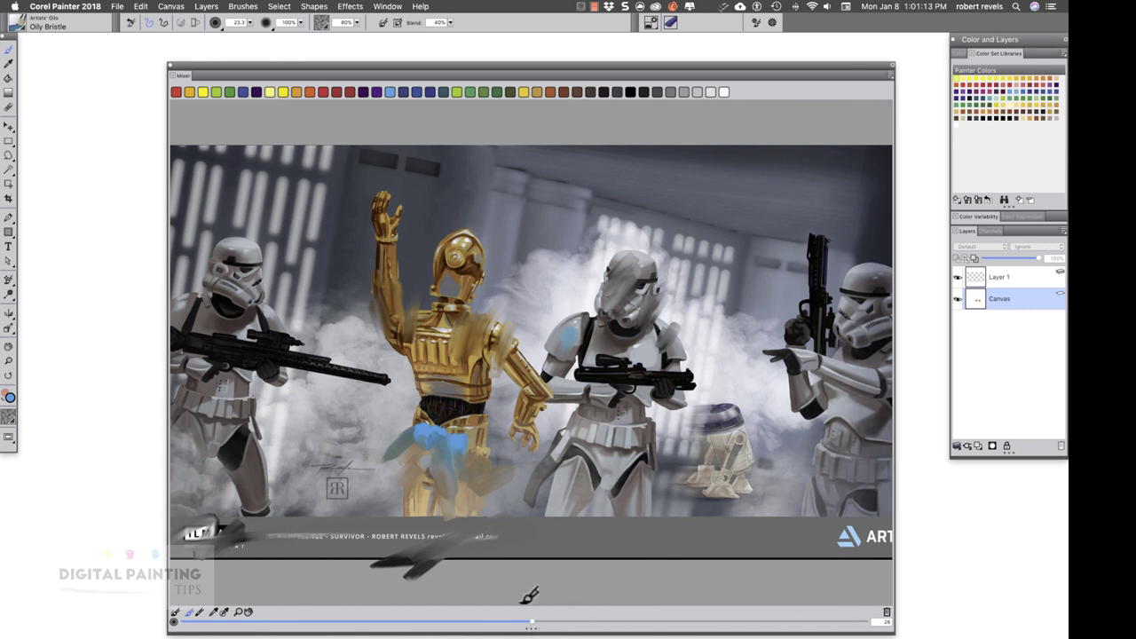